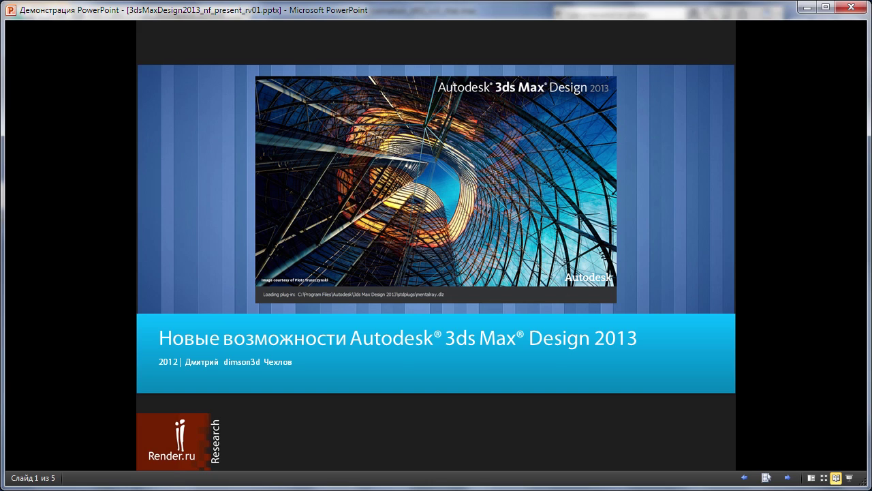
Step: Advance the slideshow from slide 1 to slide 2, the 3ds Max Design 2013 animation overview
key(Right)
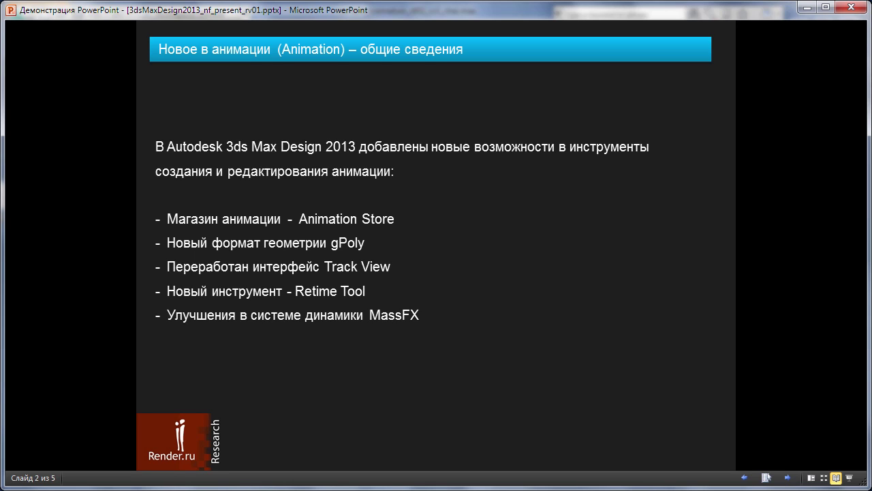
Step: Switch from the slideshow to 3ds Max showing sample_Animation_s002_rv3_char.max with the car and biped
key(alt+Tab)
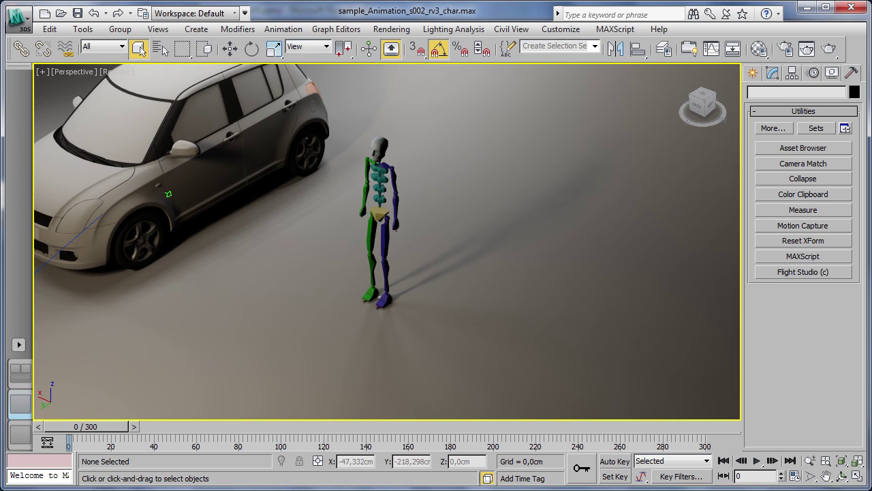
Step: Launch the Autodesk Animation Store from the Animation menu and check its Account status
click(283, 28)
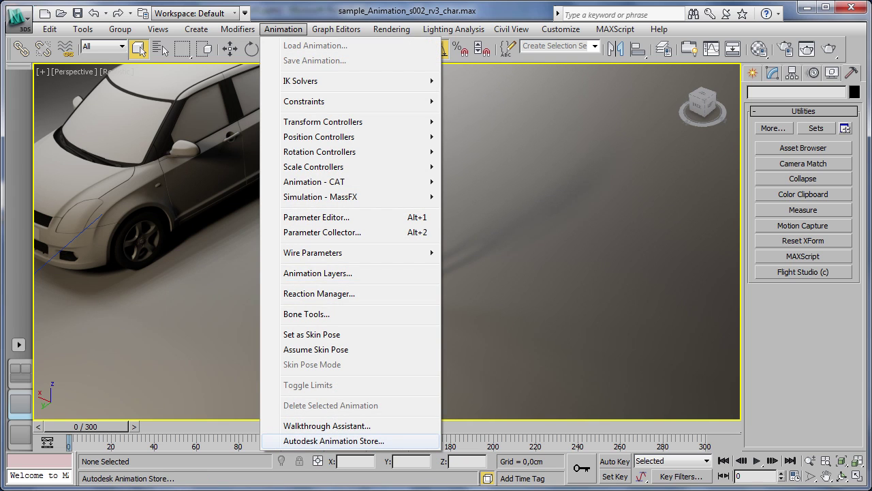
click(334, 440)
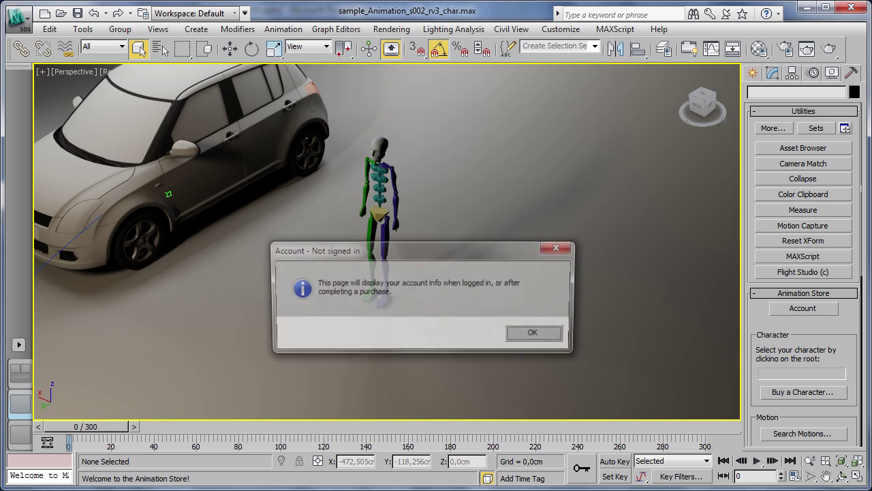
click(537, 334)
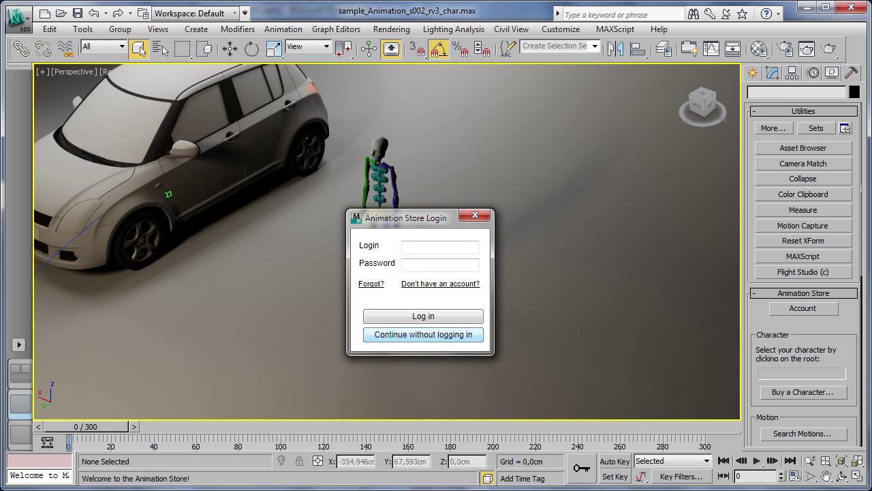
Step: Continue into the store without logging in and leave the Character type filter at All
click(423, 334)
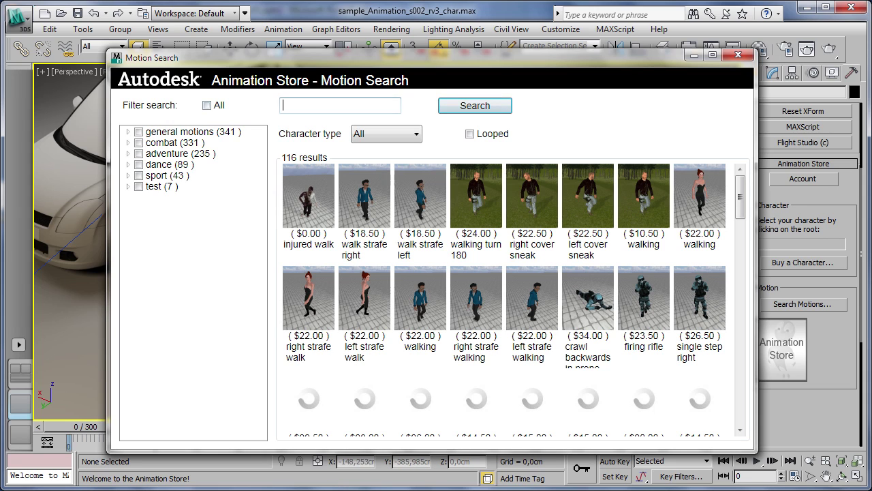
click(387, 134)
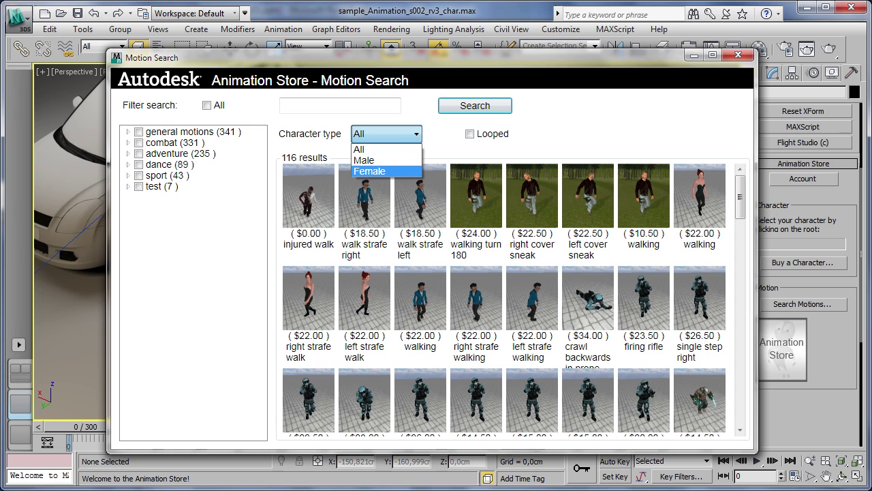
click(359, 149)
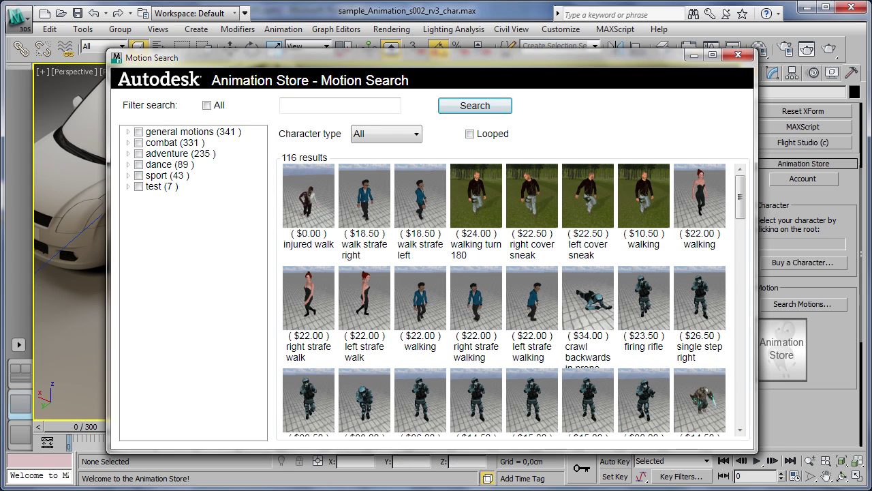
Step: Scroll the Motion Search results and pick the crouch walk backwards motion to preview
drag(409, 58, 391, 51)
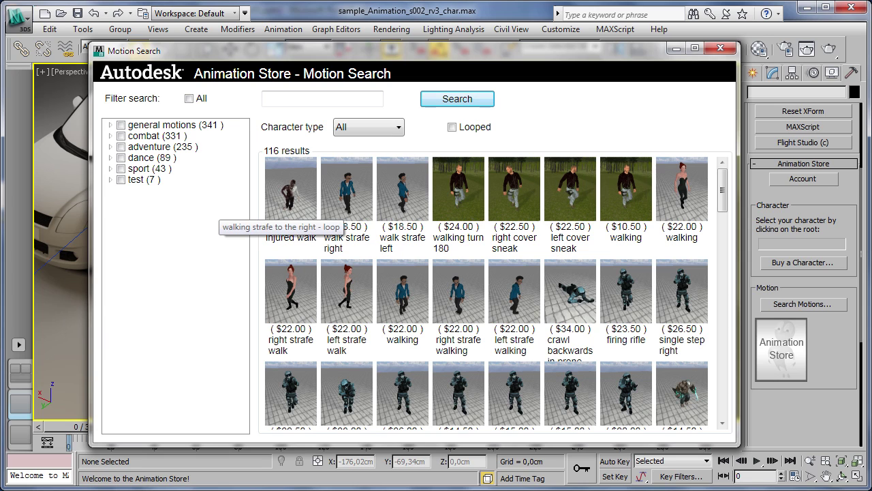
scroll(344, 269, down, 3)
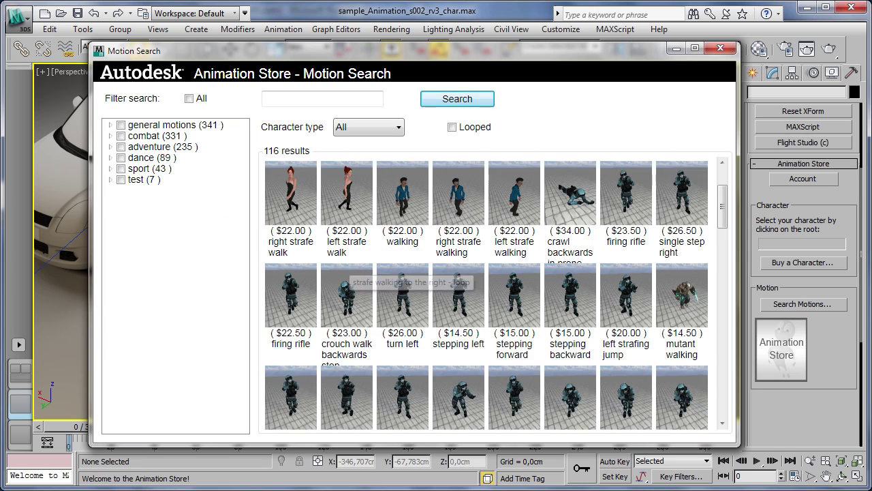
scroll(344, 270, down, 1)
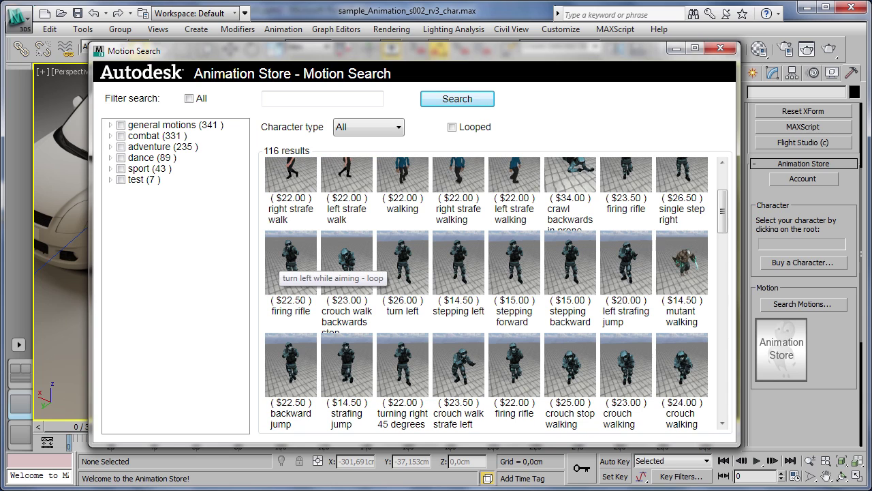
click(345, 269)
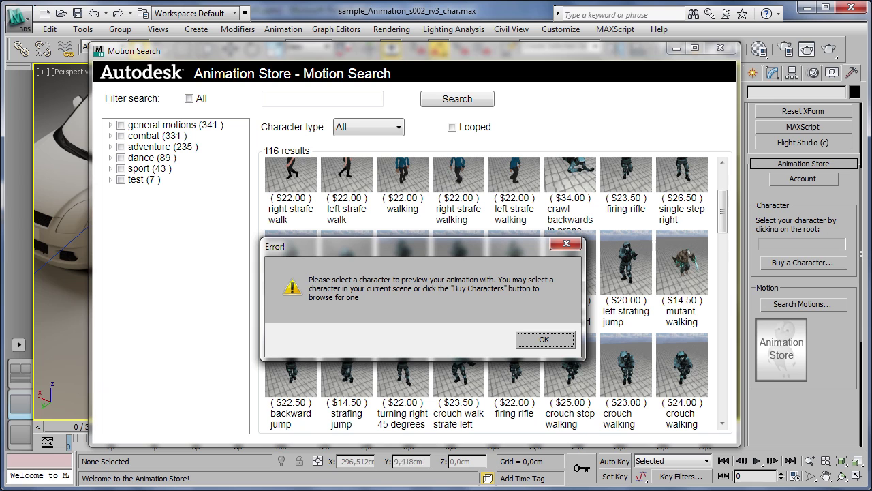
Step: Dismiss the character error and preview crouch walk backwards on Bip001, orbiting to watch it
key(Return)
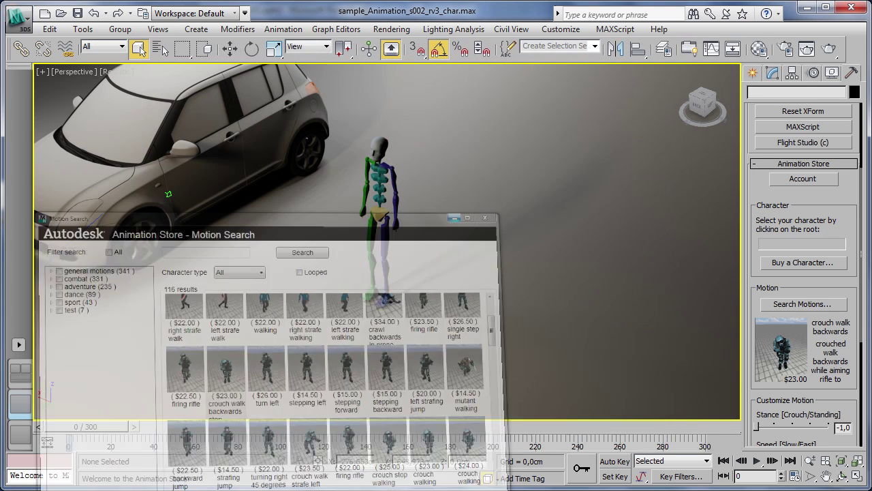
scroll(804, 273, down, 2)
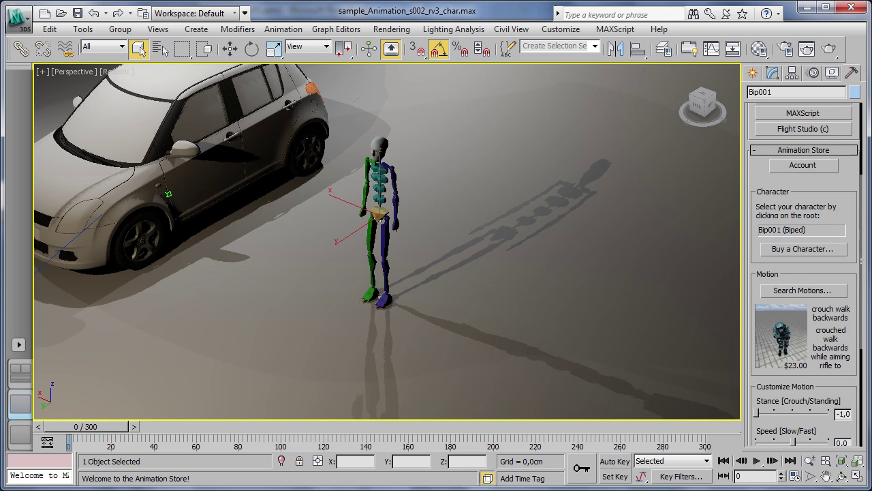
scroll(804, 273, down, 2)
scroll(804, 273, down, 2)
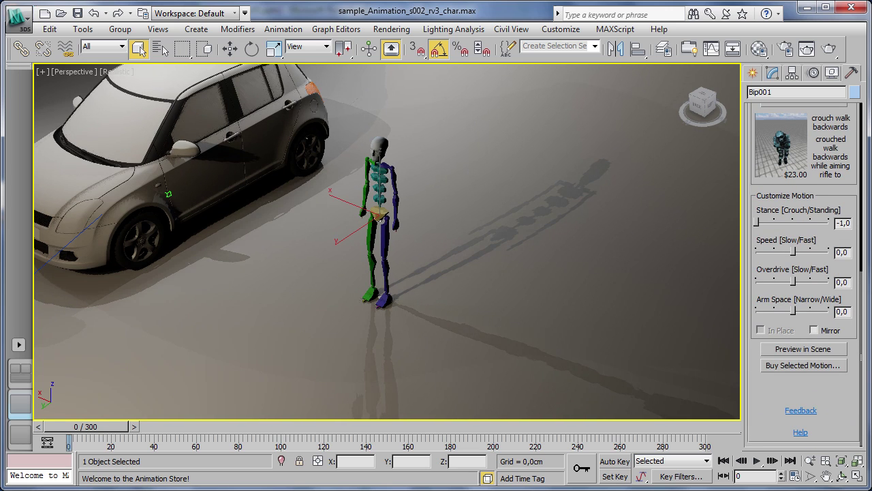
click(803, 349)
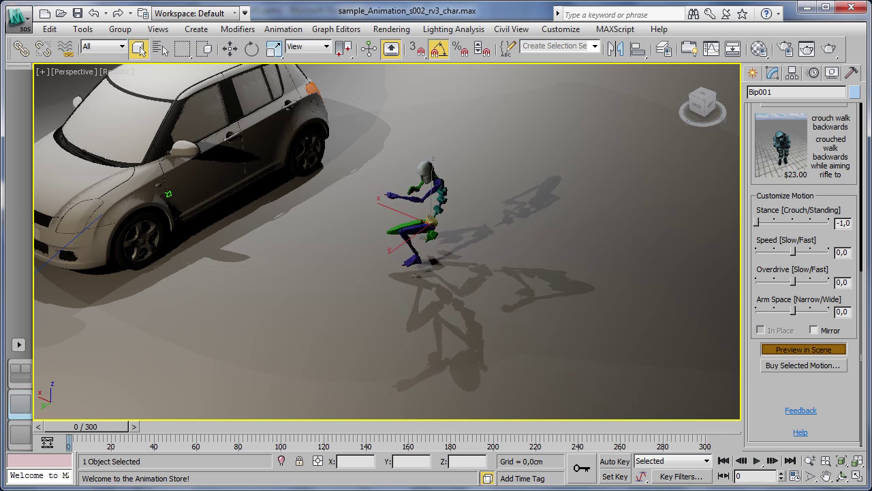
click(842, 476)
mouse_move(409, 307)
mouse_down()
mouse_move(436, 225)
mouse_move(341, 287)
mouse_up()
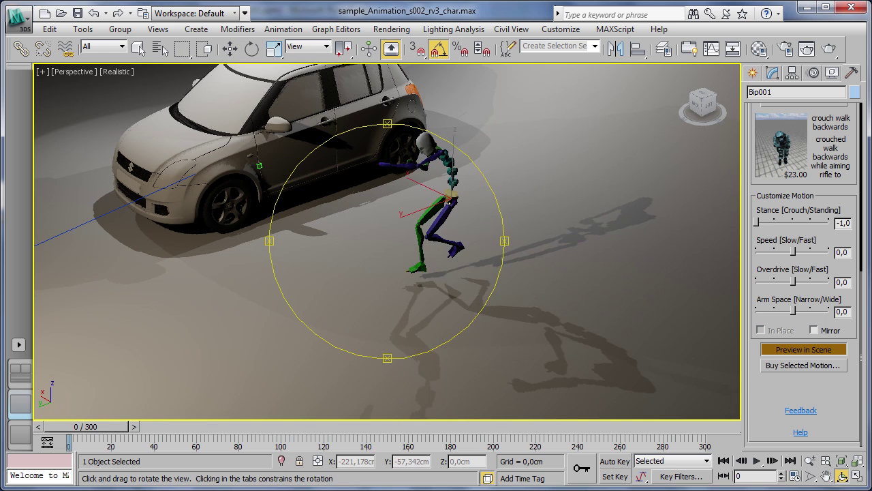
mouse_move(341, 287)
mouse_down()
mouse_move(341, 170)
mouse_move(355, 272)
mouse_move(491, 259)
mouse_up()
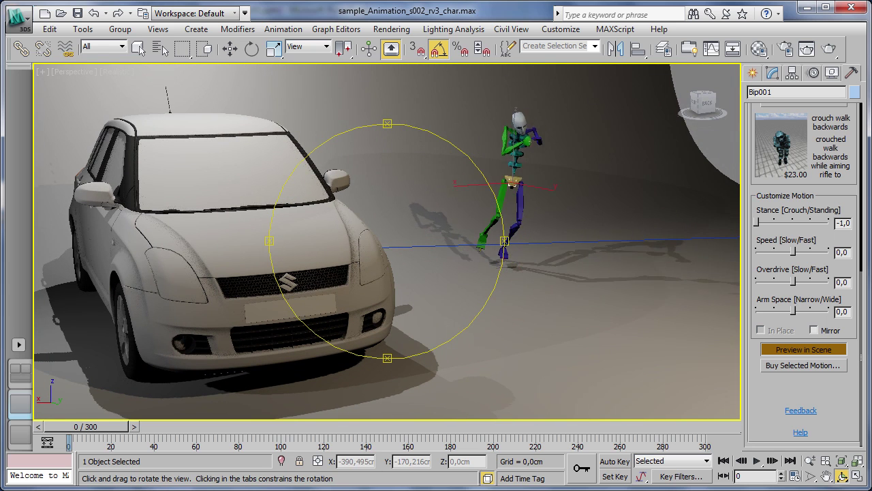
click(140, 50)
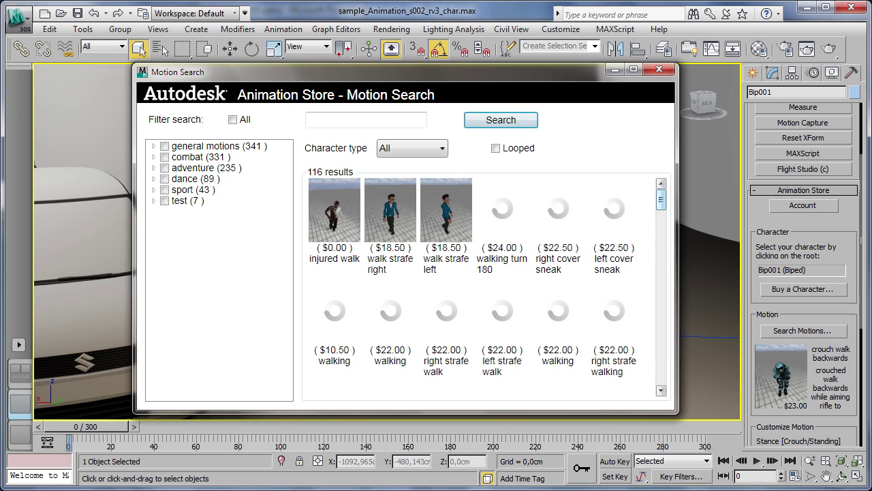
Step: Choose the backward jump motion from the search results and put the search window away
scroll(503, 303, down, 3)
scroll(487, 277, down, 1)
scroll(487, 286, down, 2)
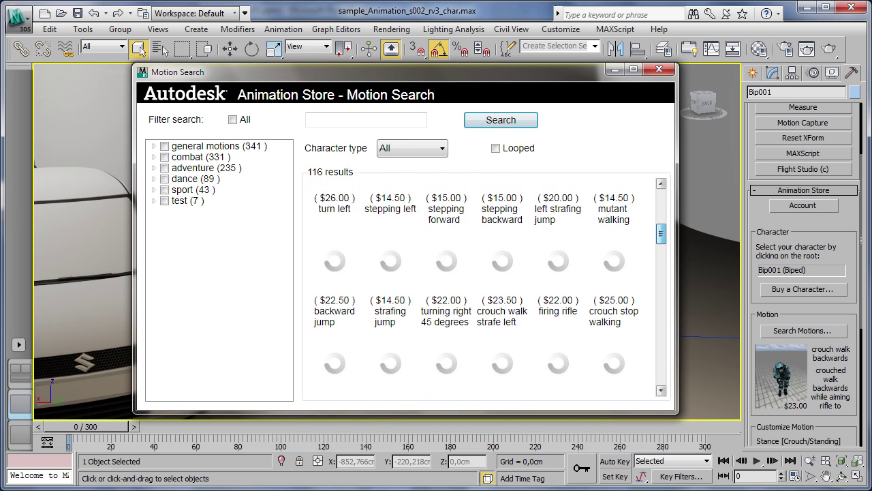
scroll(488, 286, down, 1)
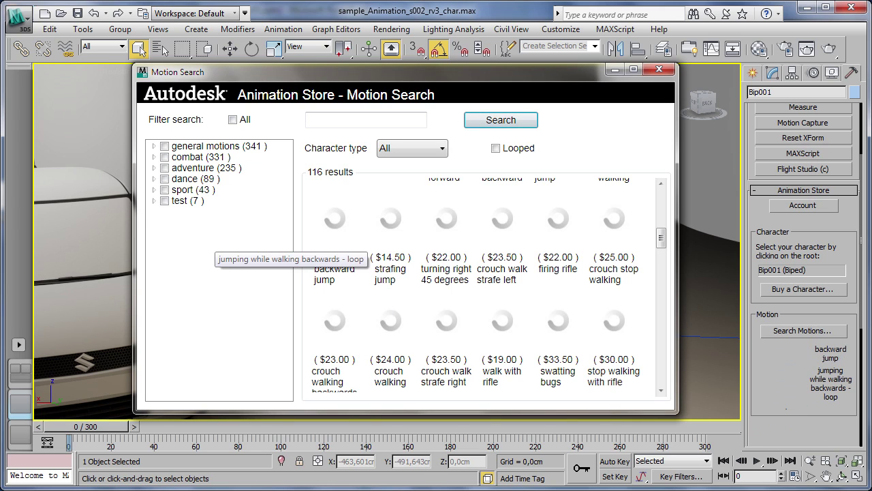
click(334, 235)
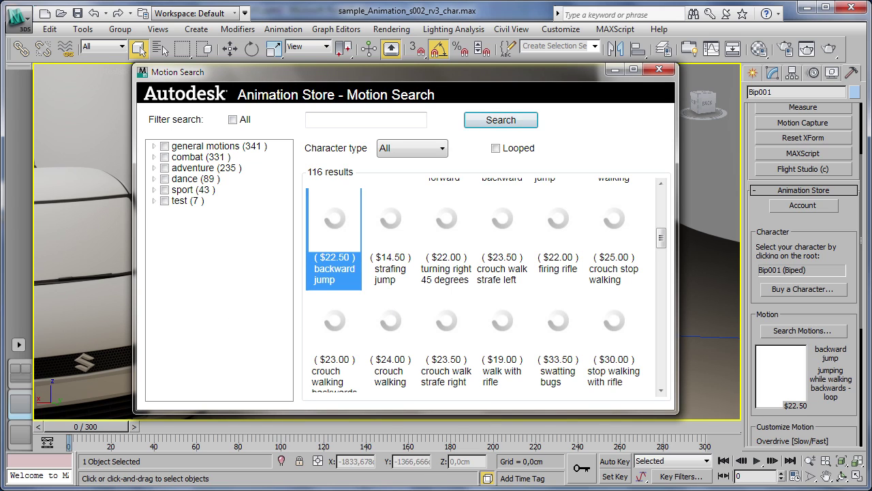
drag(381, 71, 439, 97)
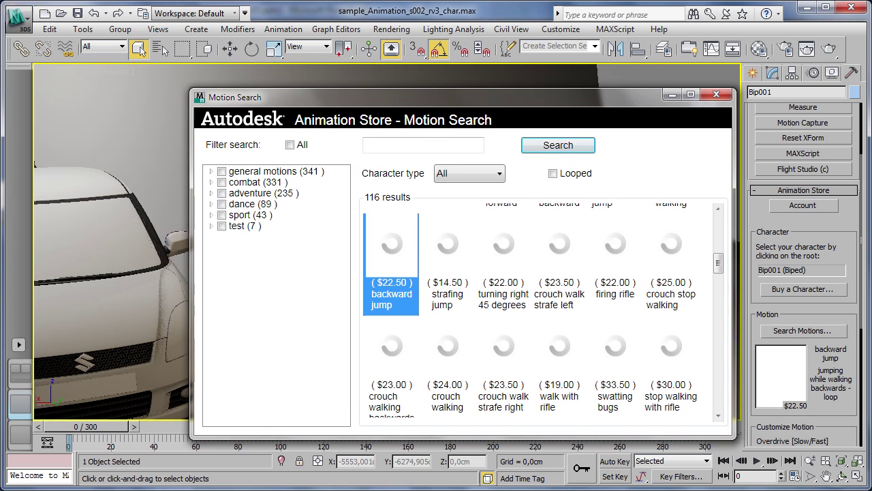
click(672, 94)
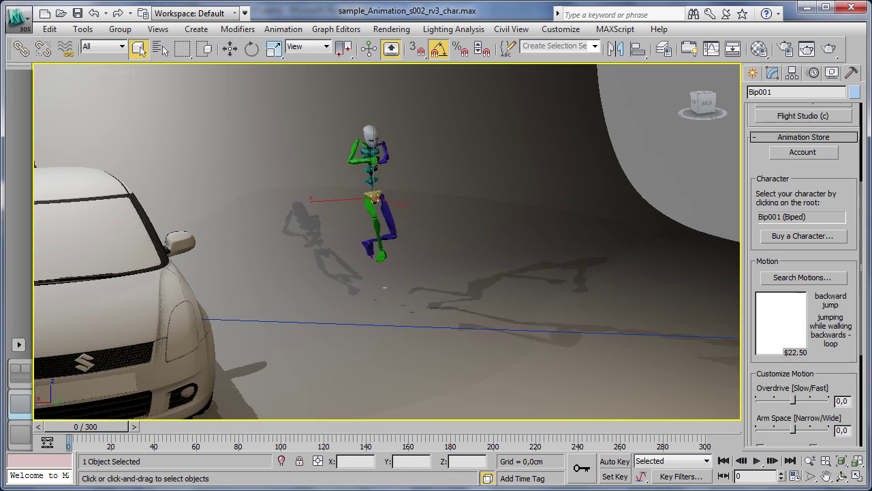
Step: Stop the preview, then set Overdrive to -0.5 and Arm Space to 0.43
scroll(804, 272, down, 2)
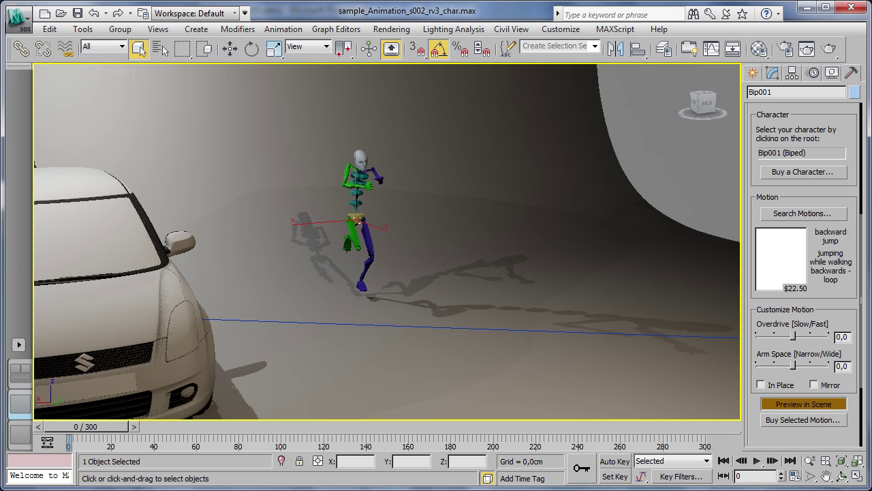
click(804, 404)
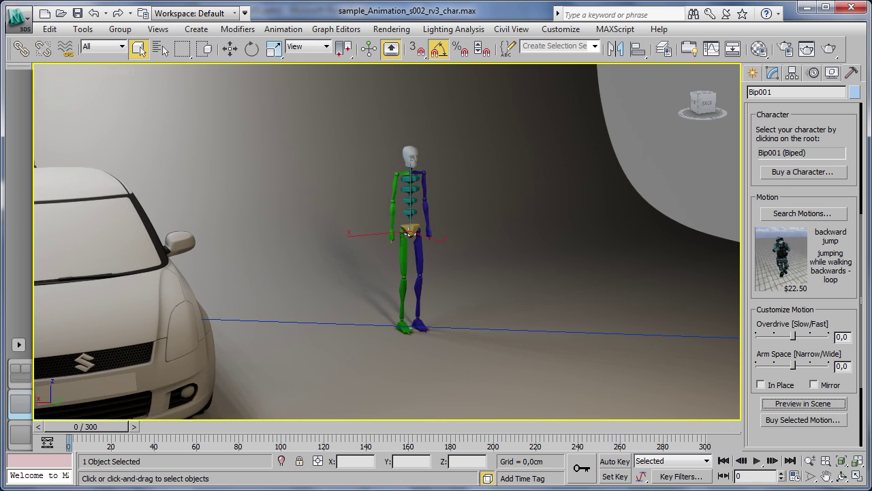
drag(794, 336, 774, 336)
drag(794, 365, 809, 364)
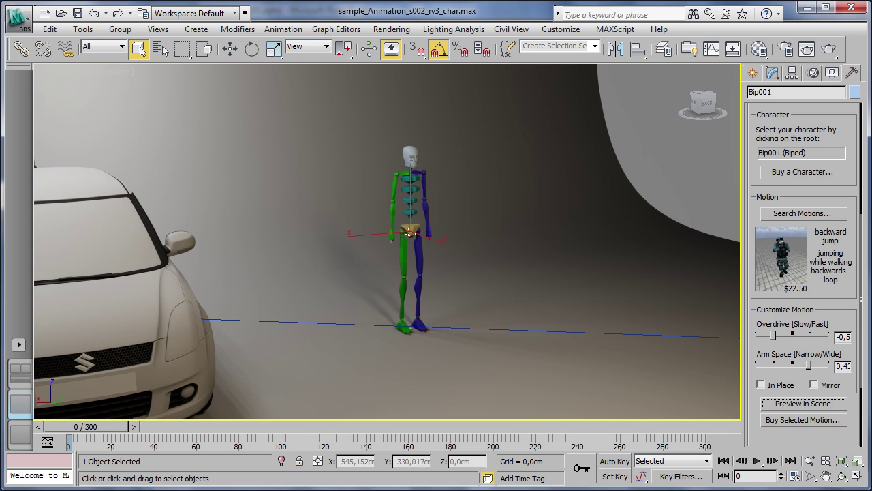
Step: Play the backward jump, with Overdrive -0.5 and Arm Space 0.43, on the biped in the viewport
click(804, 404)
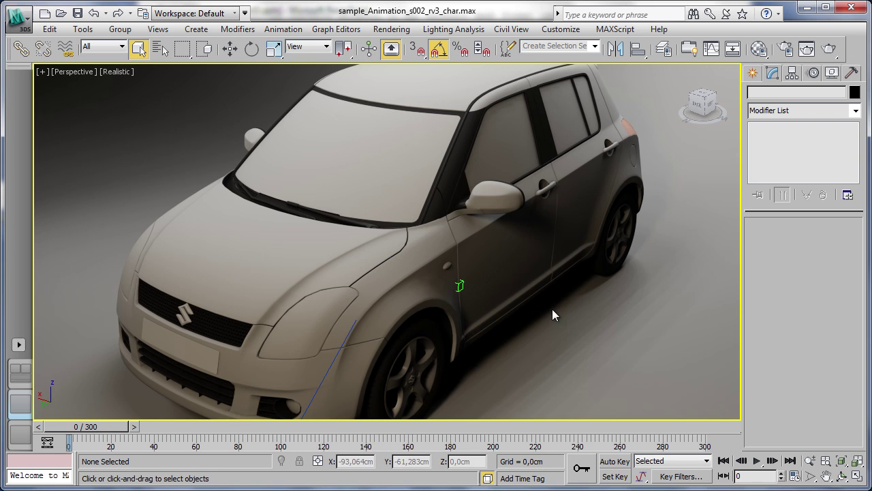
Step: Pan, orbit and zoom around the car, scrubbing to frame 5 to watch the front door open
middle_drag(373, 257, 417, 222)
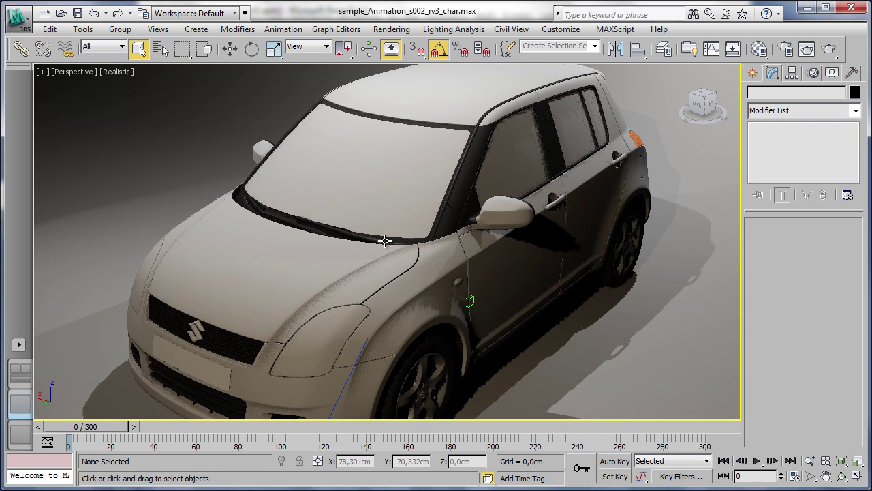
mouse_move(417, 223)
alt+middle_down()
mouse_move(389, 237)
mouse_move(341, 225)
mouse_move(466, 218)
mouse_move(243, 238)
alt+middle_up()
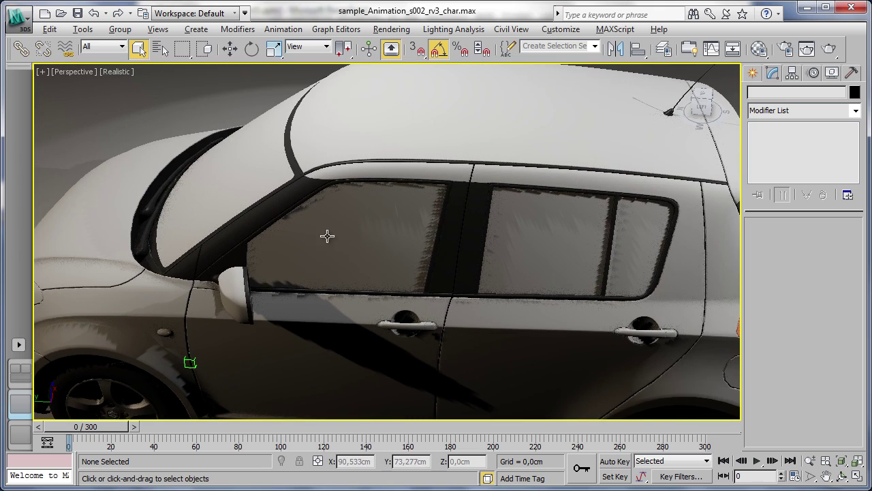
alt+middle_drag(328, 236, 394, 225)
scroll(469, 206, down, 3)
scroll(469, 206, down, 2)
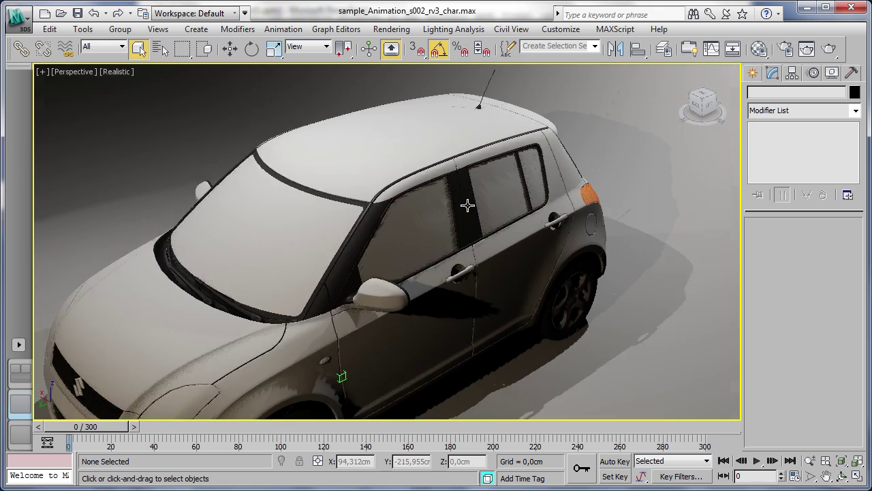
scroll(469, 206, down, 2)
mouse_move(120, 428)
mouse_down()
mouse_move(324, 424)
mouse_move(145, 425)
mouse_move(297, 424)
mouse_move(209, 414)
mouse_move(244, 411)
mouse_move(187, 414)
mouse_move(263, 413)
mouse_move(125, 403)
mouse_up()
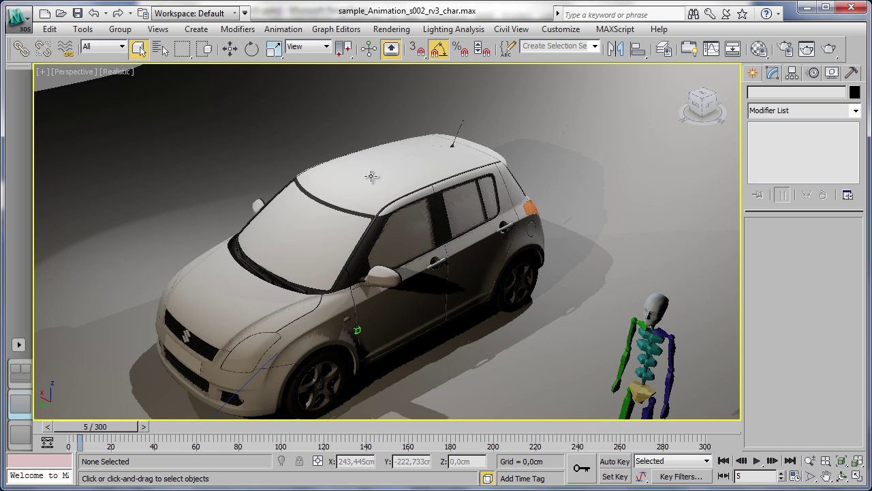
alt+middle_drag(358, 197, 443, 202)
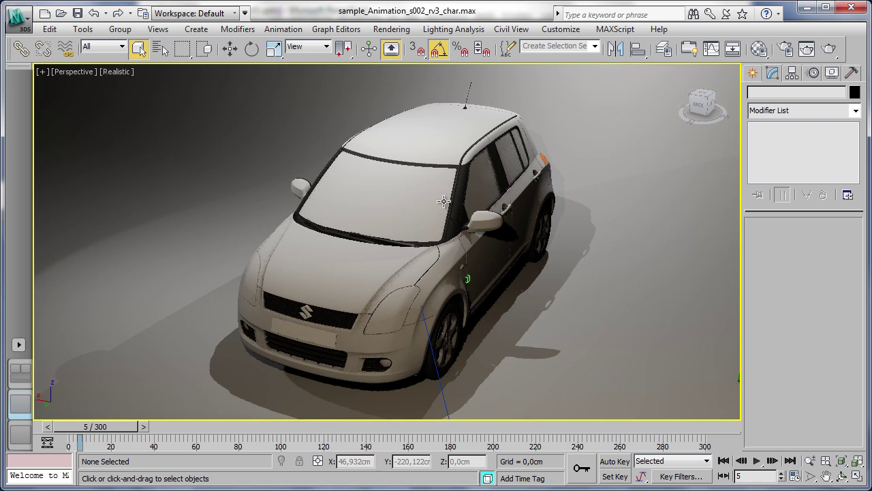
Step: Select the car roof and show the Selection Filter's object-type choices
click(406, 133)
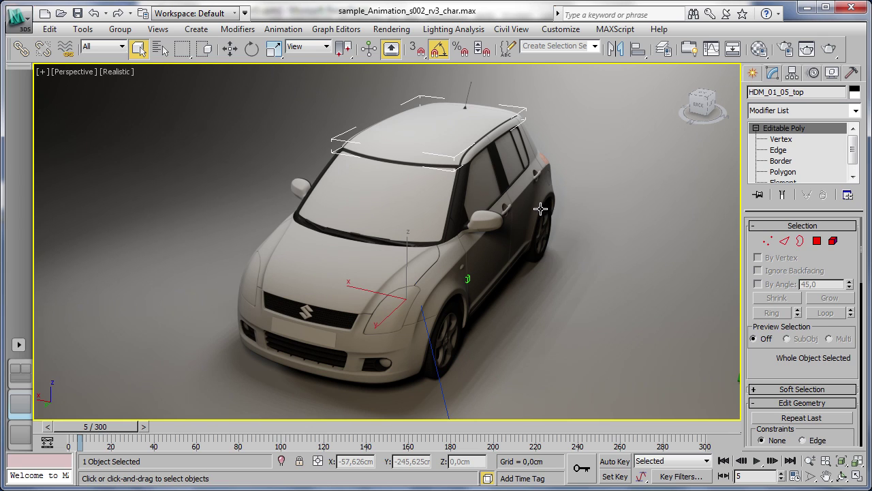
click(121, 47)
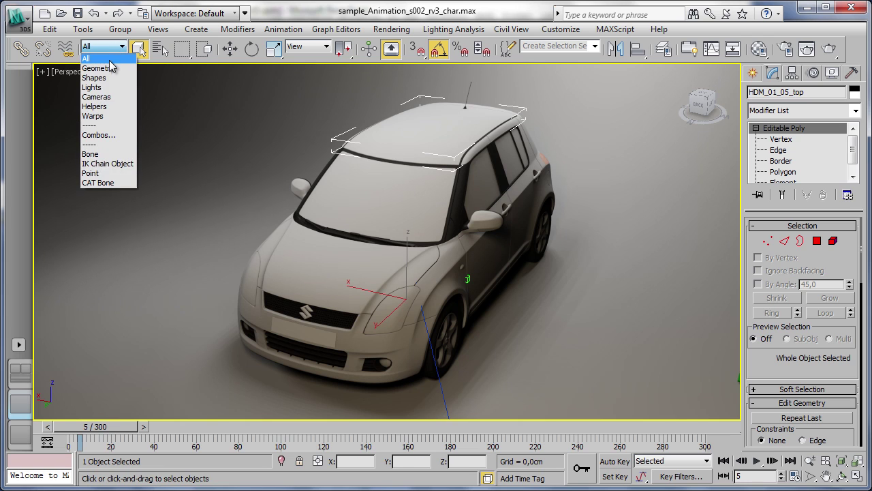
Step: Filter to Geometry, convert all 67 car pieces to Deformable gPoly, then select the windshield
click(110, 67)
mouse_move(156, 93)
mouse_down()
mouse_move(543, 277)
mouse_move(596, 346)
mouse_up()
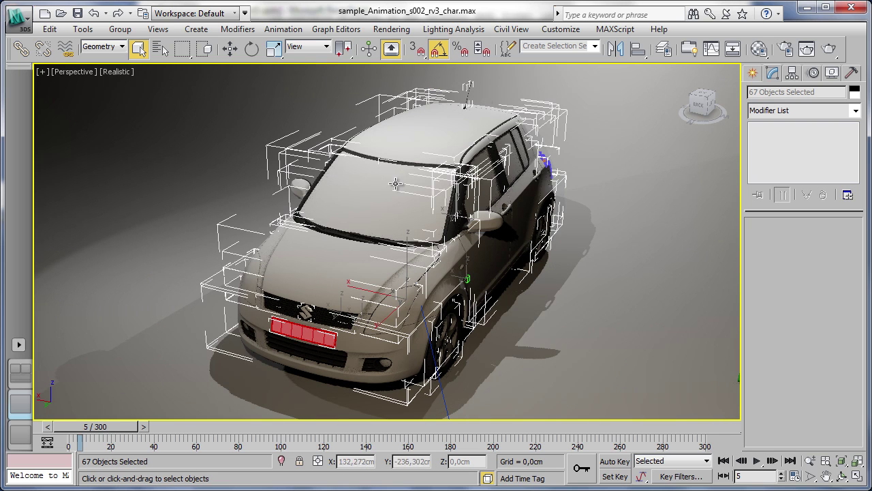
right_click(416, 125)
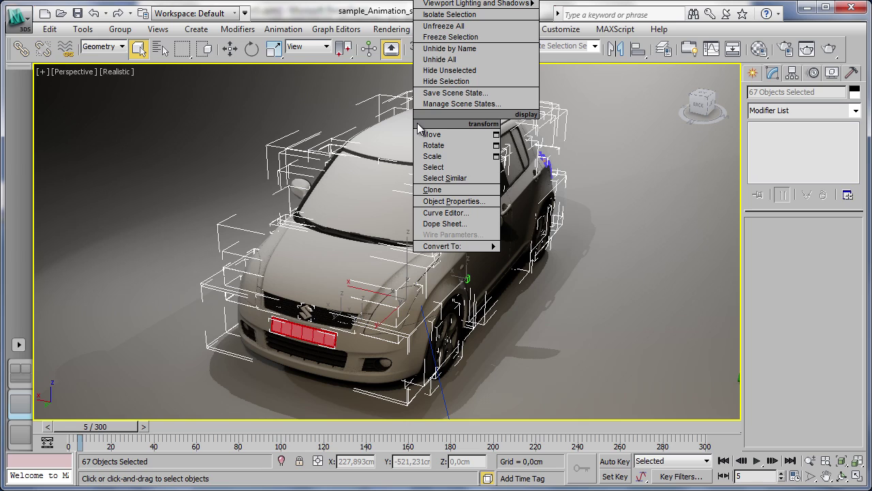
mouse_move(450, 246)
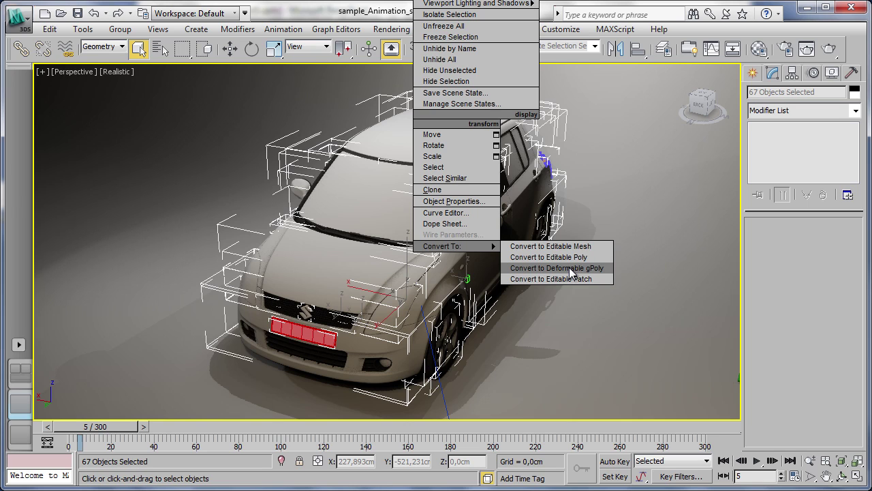
click(571, 270)
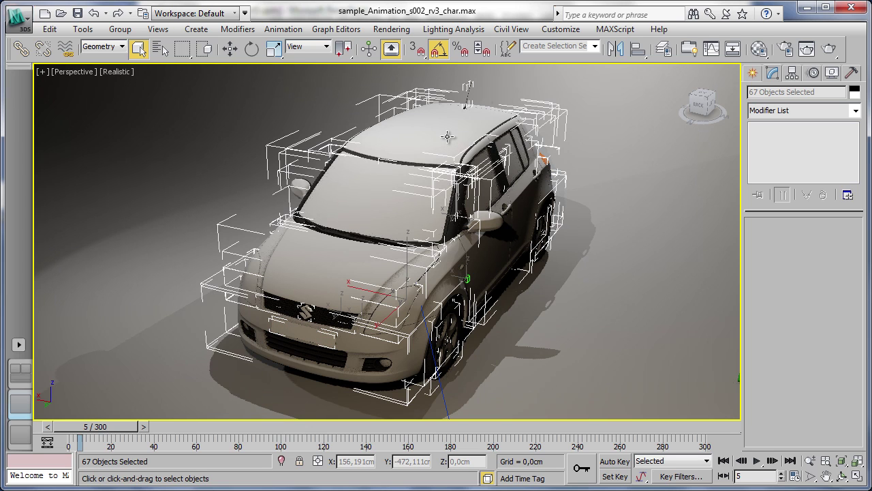
click(447, 136)
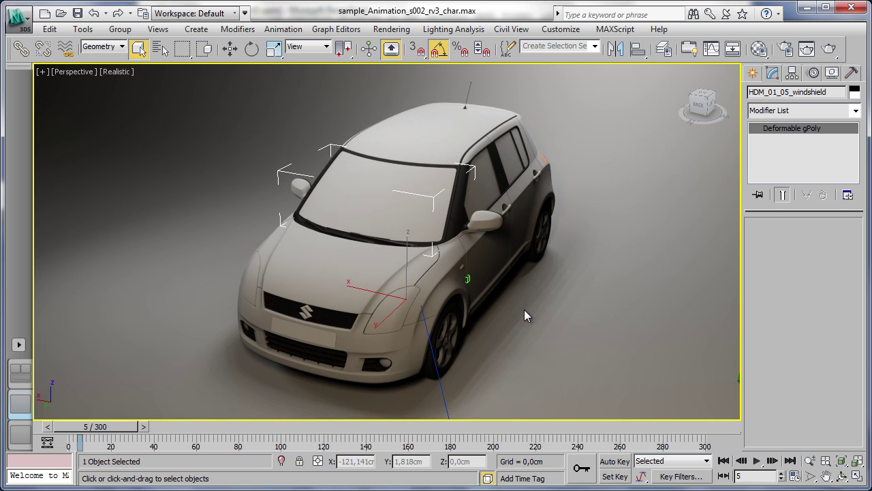
Step: Select the hood to confirm its Deformable gPoly base, then orbit up and check the roof's Modifier List
click(320, 276)
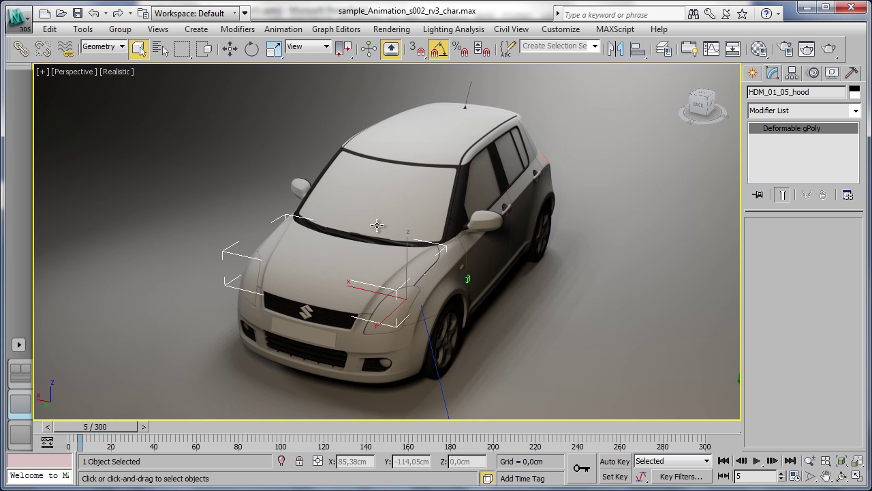
alt+middle_drag(479, 298, 374, 258)
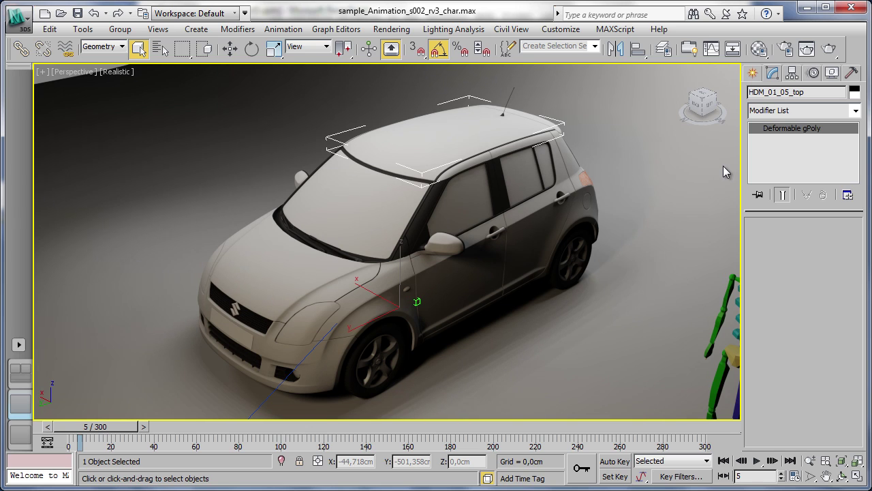
click(830, 111)
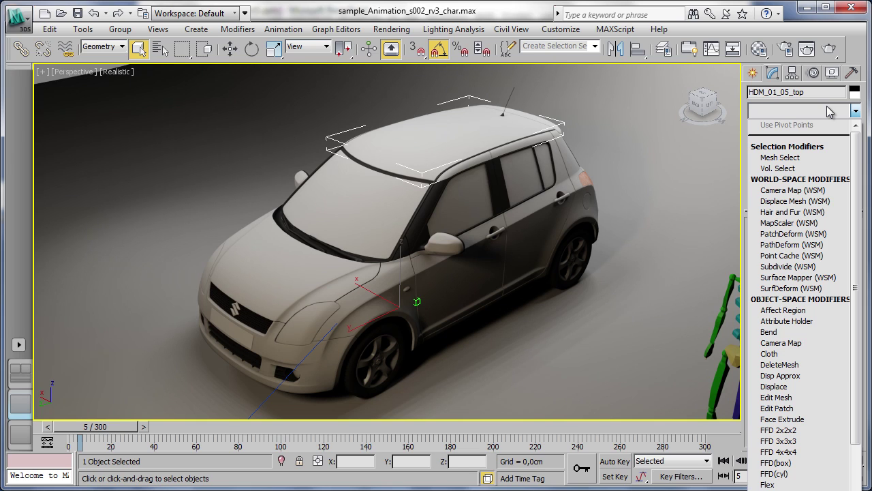
key(Escape)
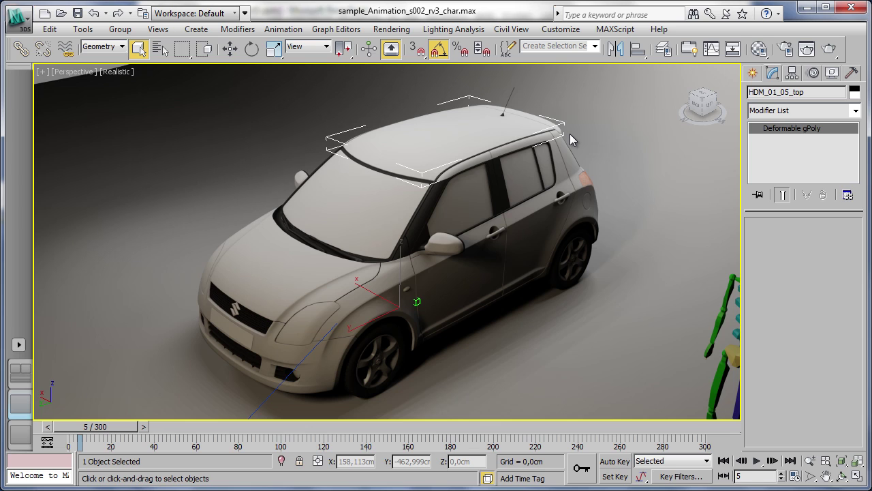
Step: Convert the roof HDM_01_05_top to an Editable Mesh from its quad menu
right_click(464, 145)
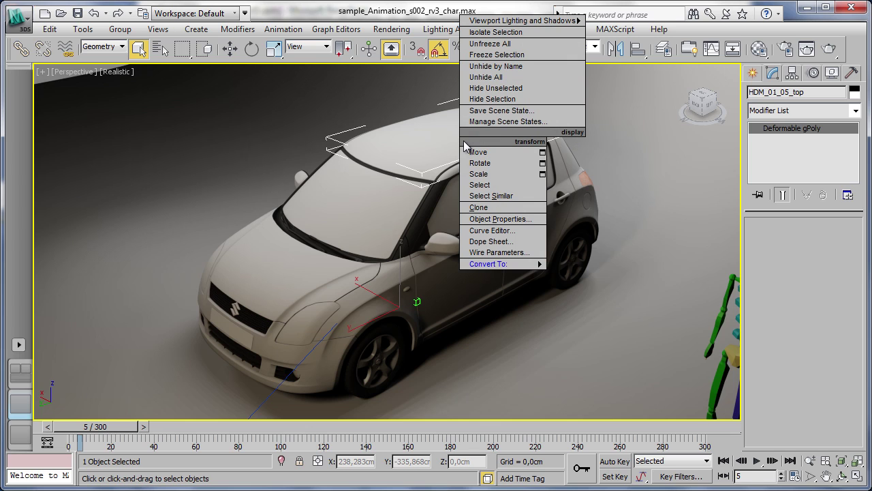
mouse_move(488, 264)
click(573, 266)
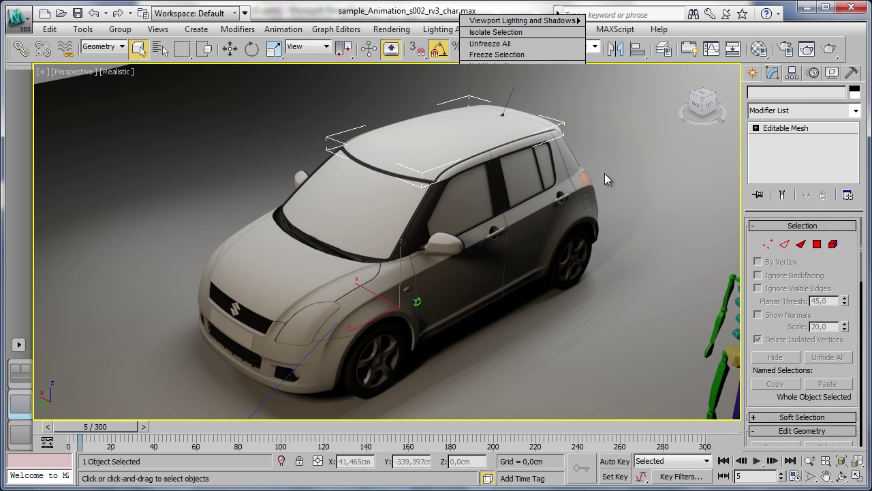
click(455, 150)
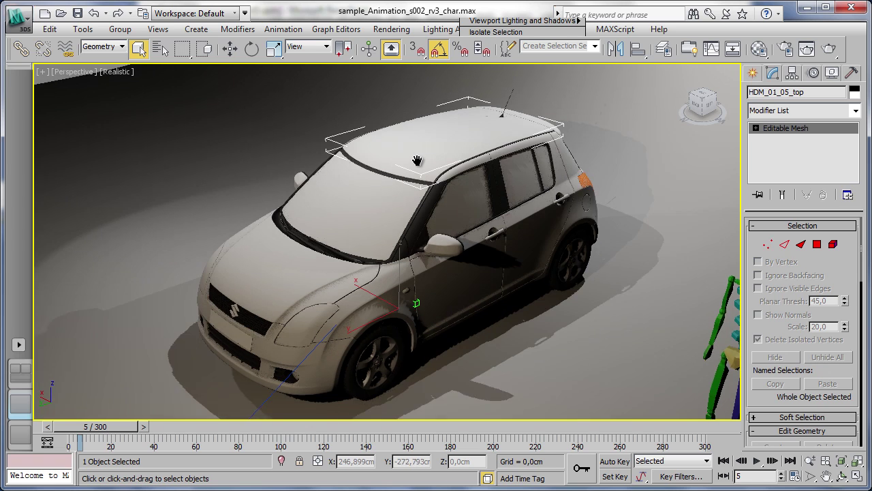
Step: Zoom in on the roof and apply a Turn To gPoly modifier above the Editable Mesh
alt+middle_drag(429, 150, 402, 176)
scroll(415, 141, up, 3)
middle_drag(415, 141, 426, 166)
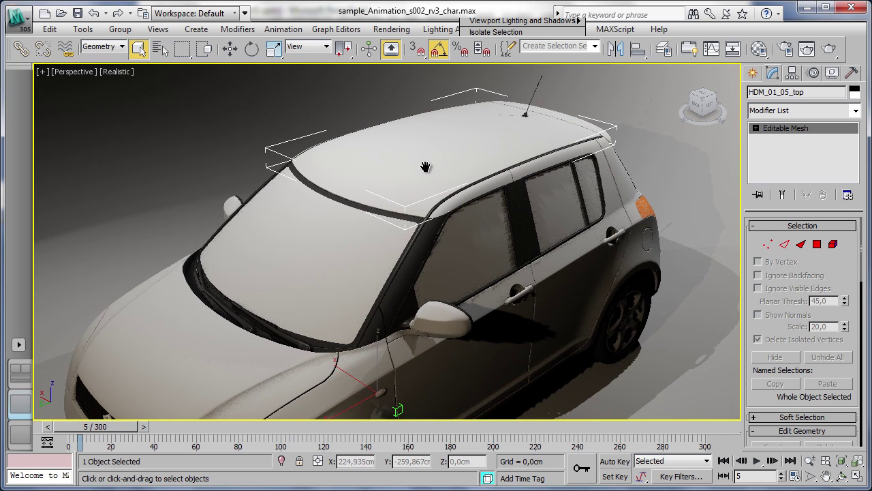
click(825, 112)
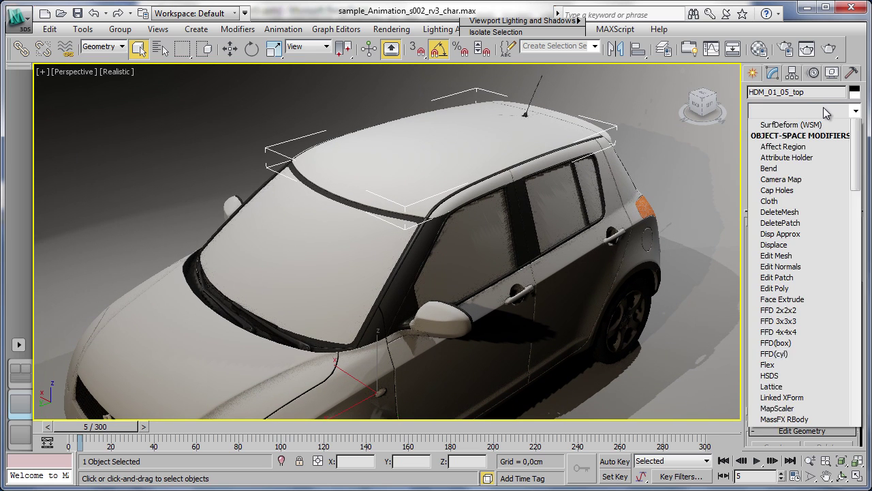
scroll(828, 123, up, 5)
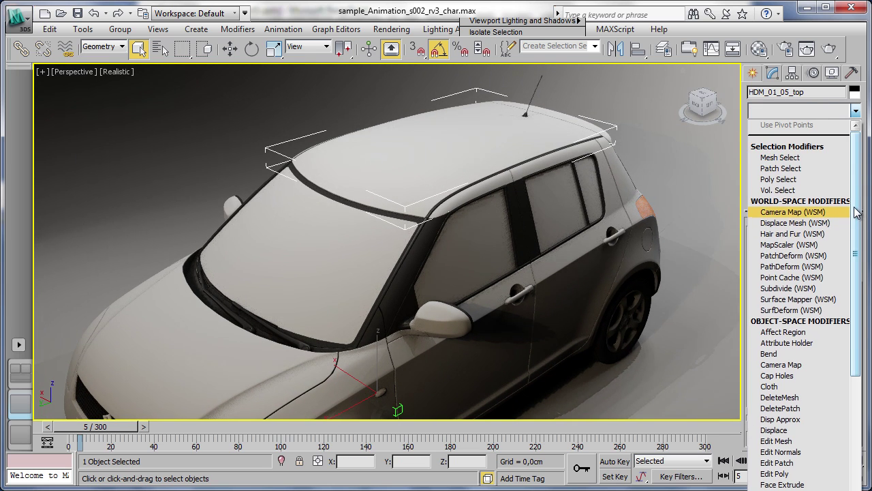
drag(857, 212, 849, 314)
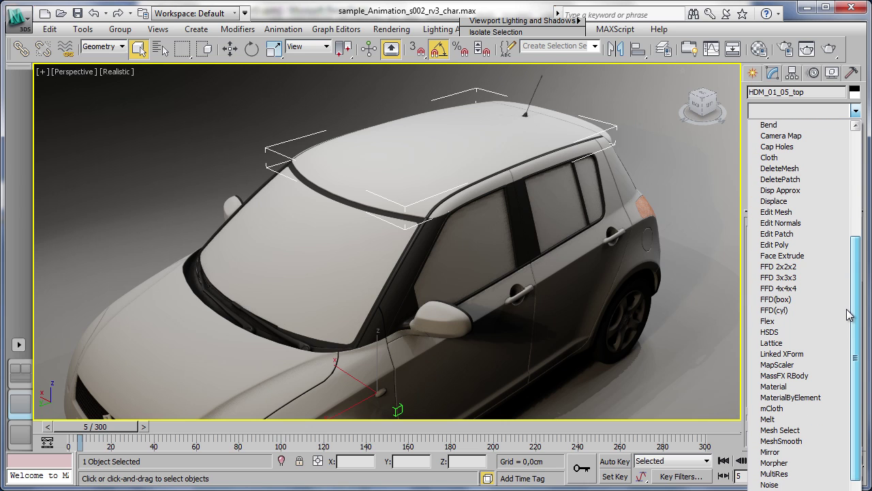
drag(849, 315, 852, 485)
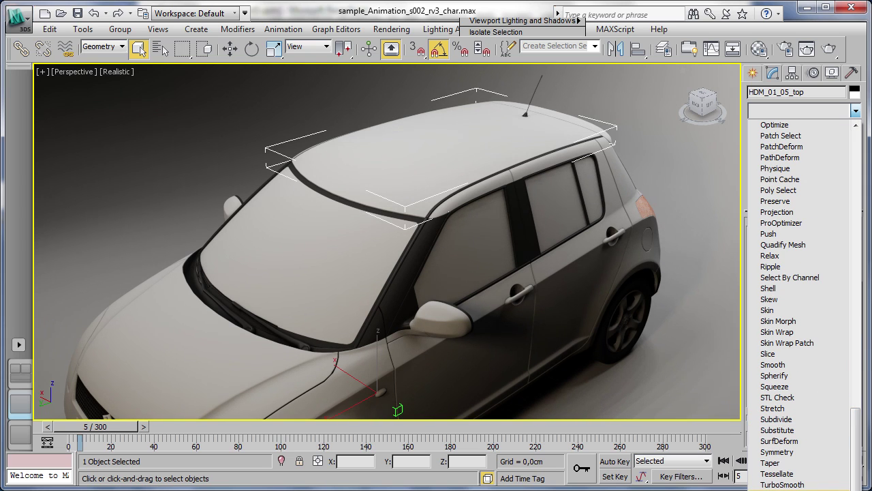
key(Return)
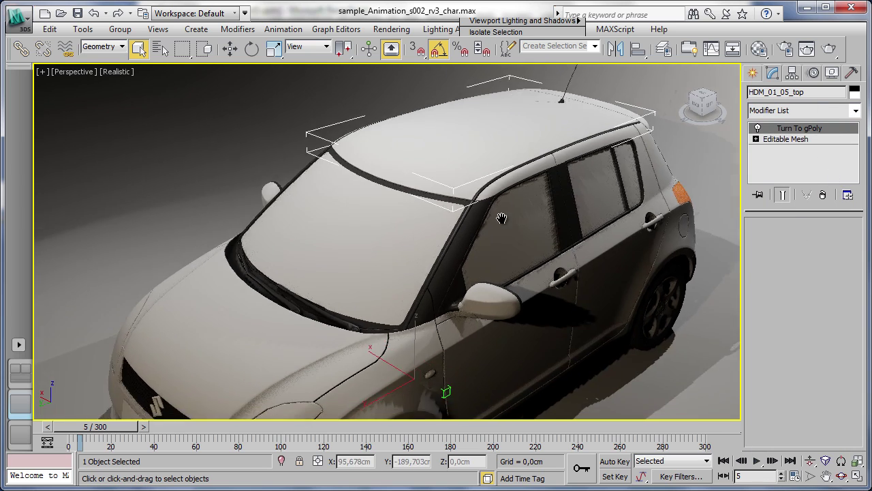
Step: Orbit and pan the Perspective view around the car, then dismiss the car's quad menu unchanged
mouse_move(460, 234)
alt+middle_down()
mouse_move(323, 248)
mouse_move(346, 247)
mouse_move(440, 208)
mouse_move(391, 229)
alt+middle_up()
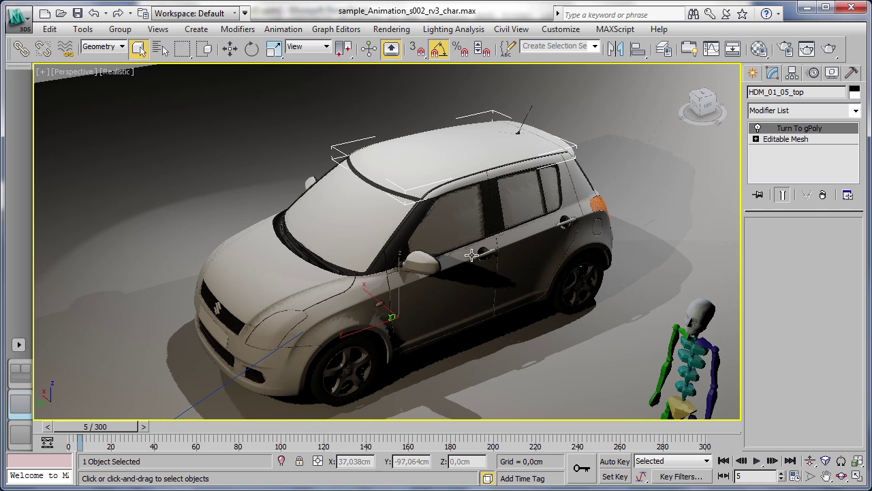
middle_drag(473, 254, 468, 247)
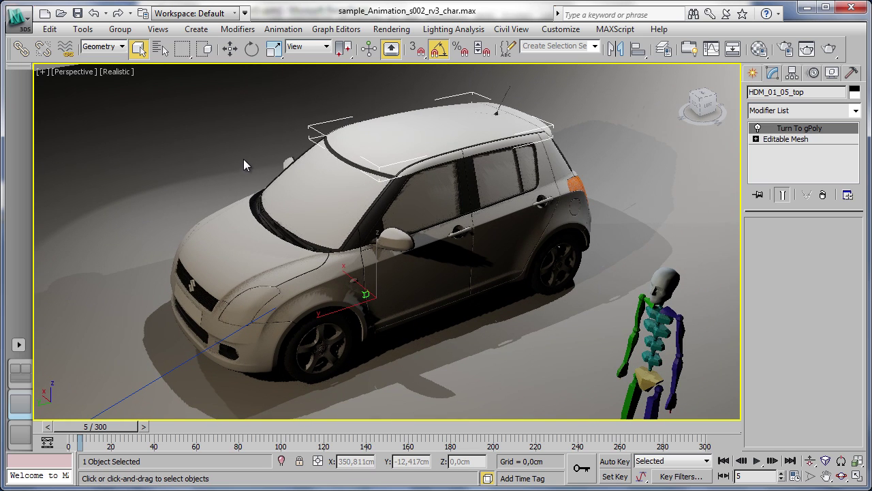
alt+middle_drag(240, 151, 263, 123)
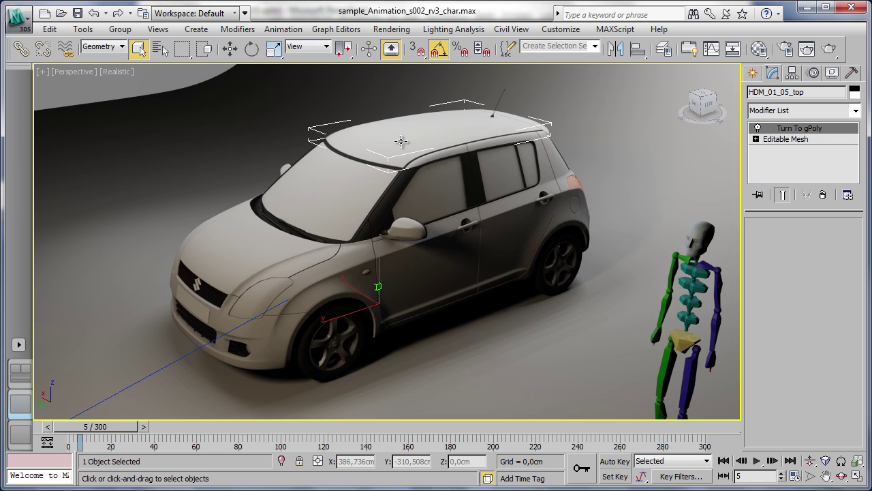
right_click(400, 142)
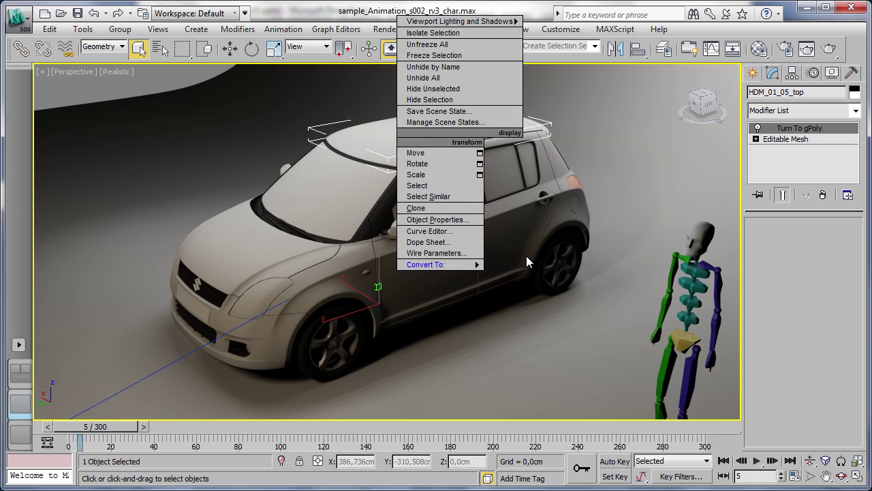
mouse_move(441, 264)
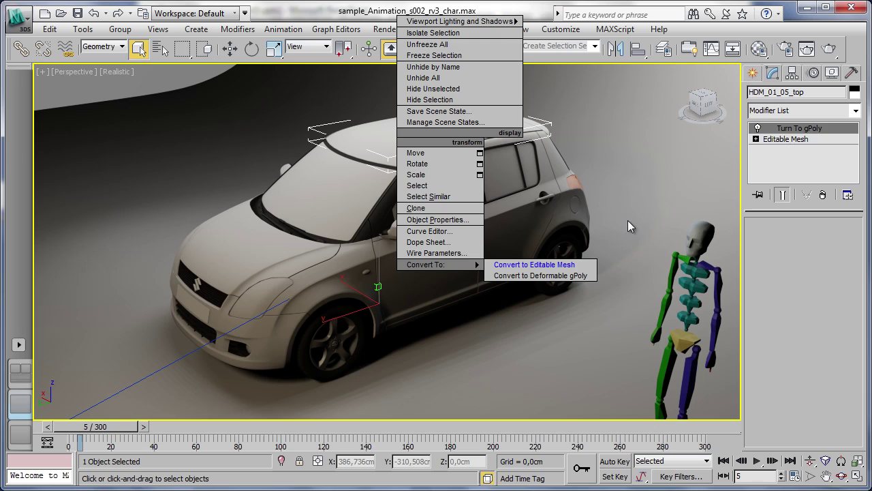
key(Escape)
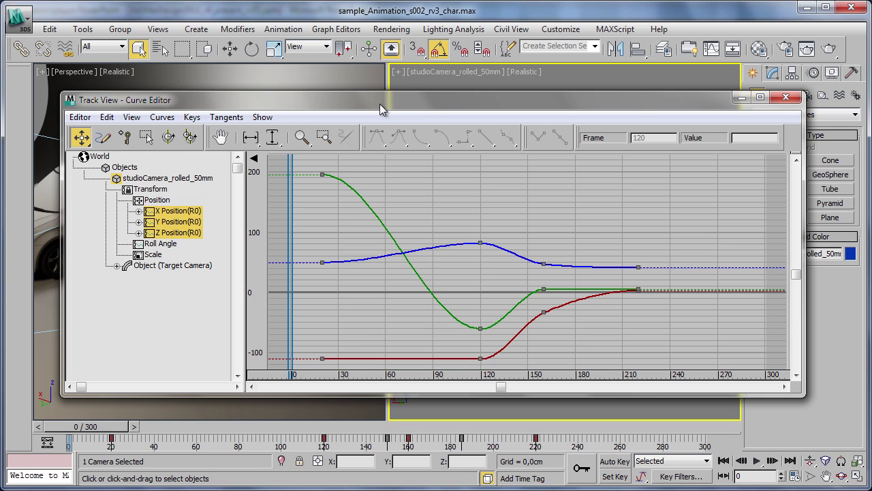
drag(380, 102, 372, 97)
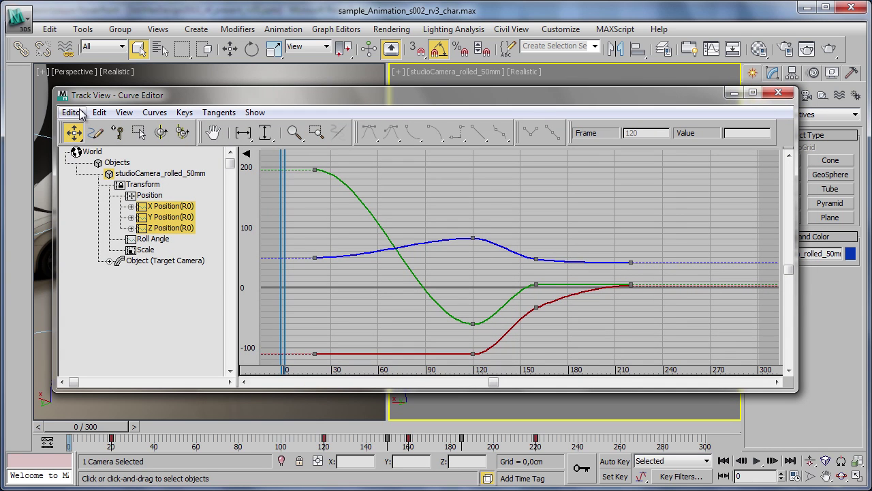
click(77, 112)
mouse_move(155, 113)
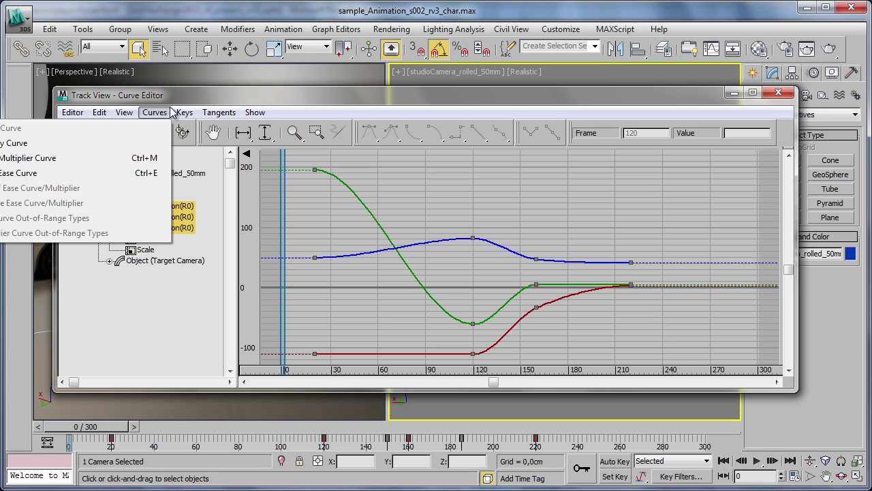
click(258, 113)
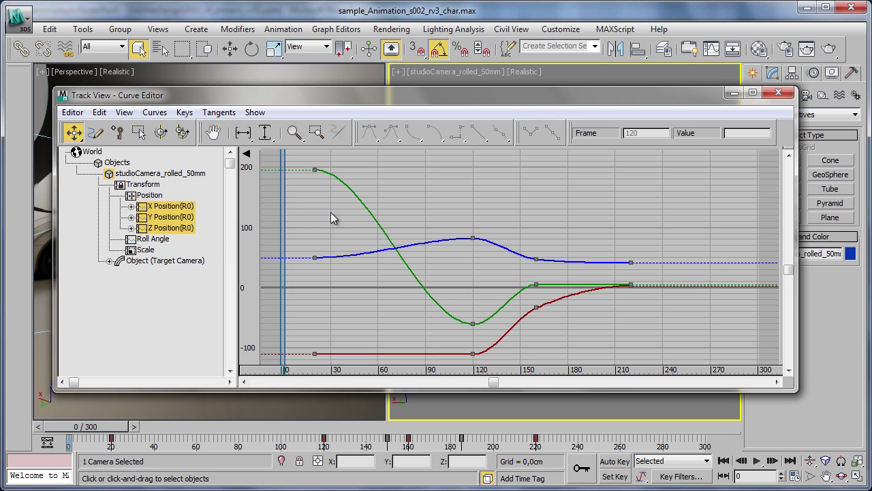
drag(388, 103, 389, 112)
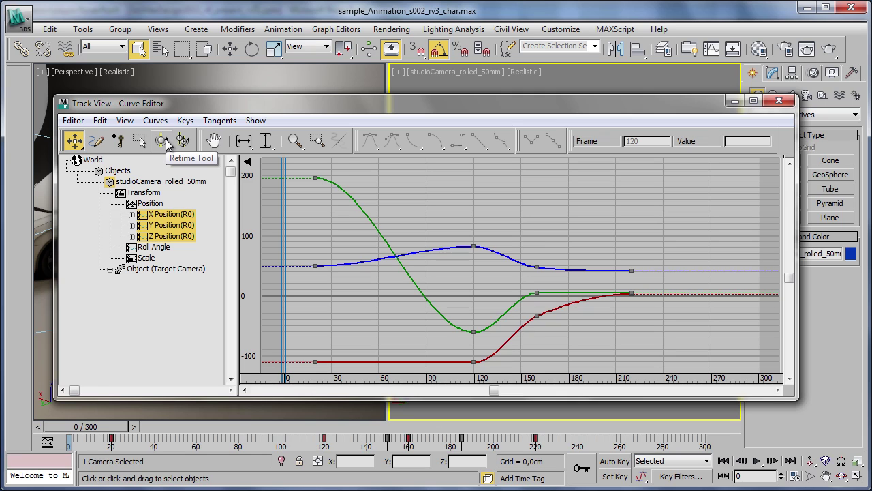
Step: Turn on the Retime Tool and add a retime marker near frame 88, shifting keys later
click(164, 141)
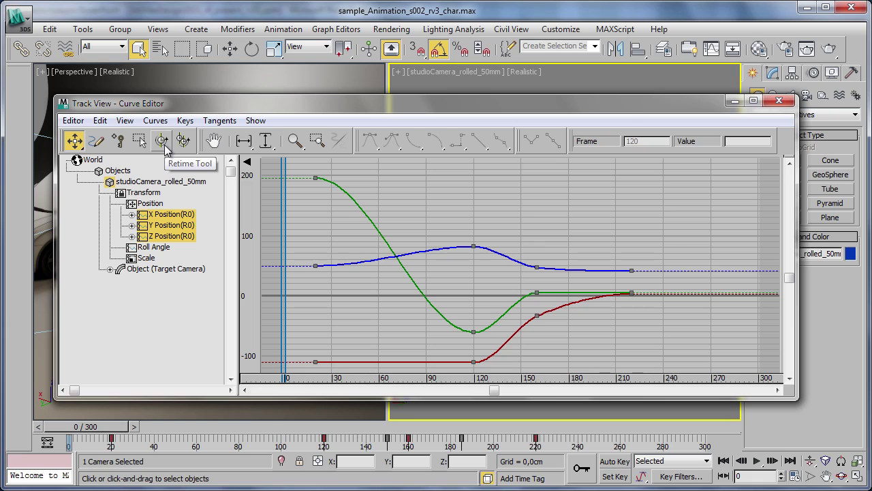
click(163, 142)
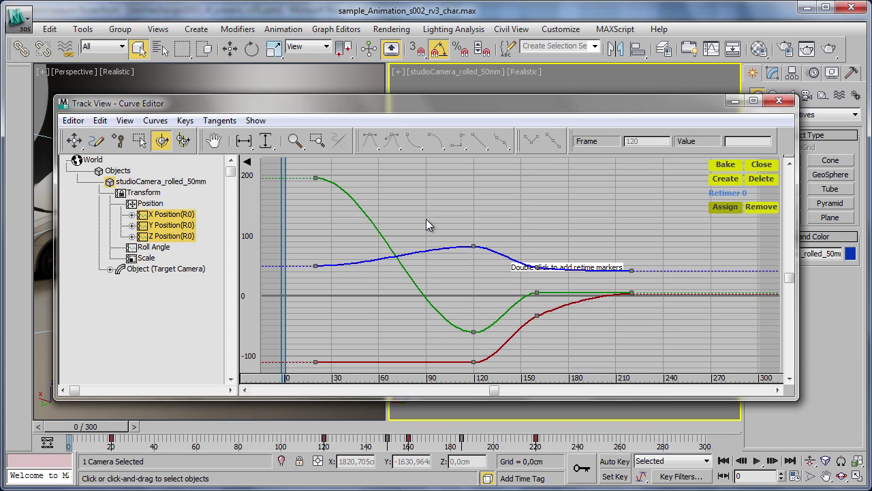
double_click(426, 225)
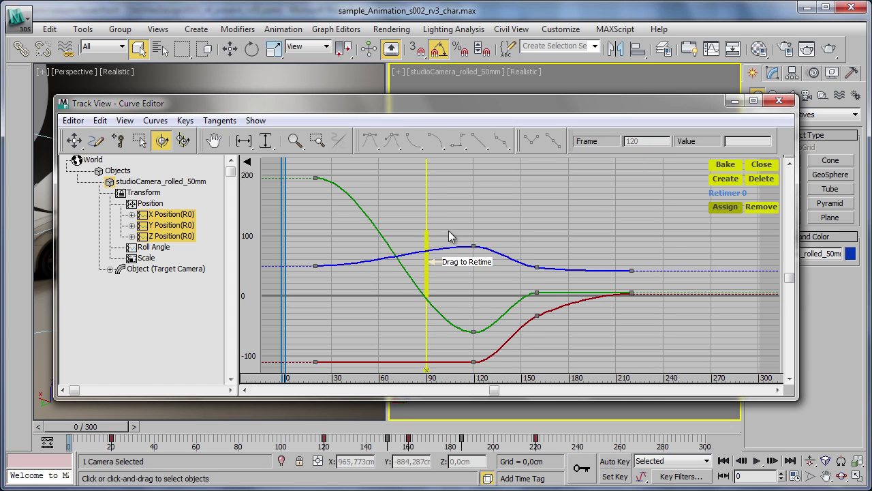
drag(428, 242, 444, 242)
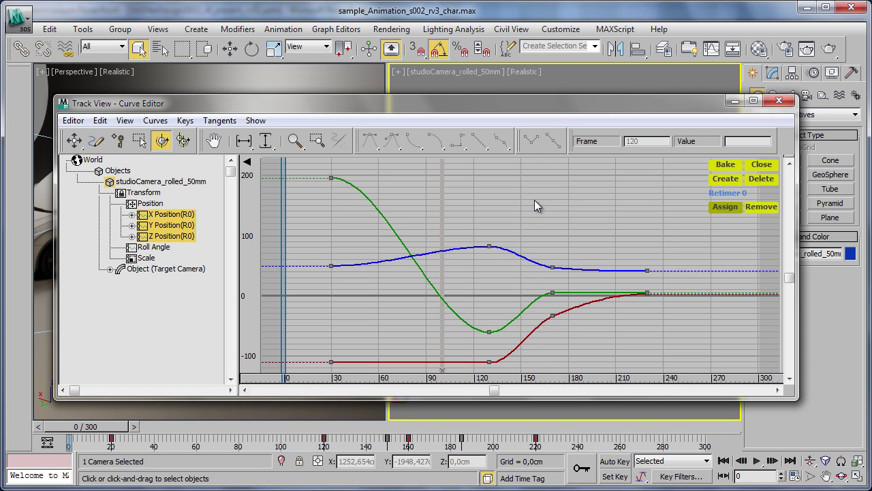
Step: Add a second marker and adjust both so the final position key lands near frame 205
click(535, 200)
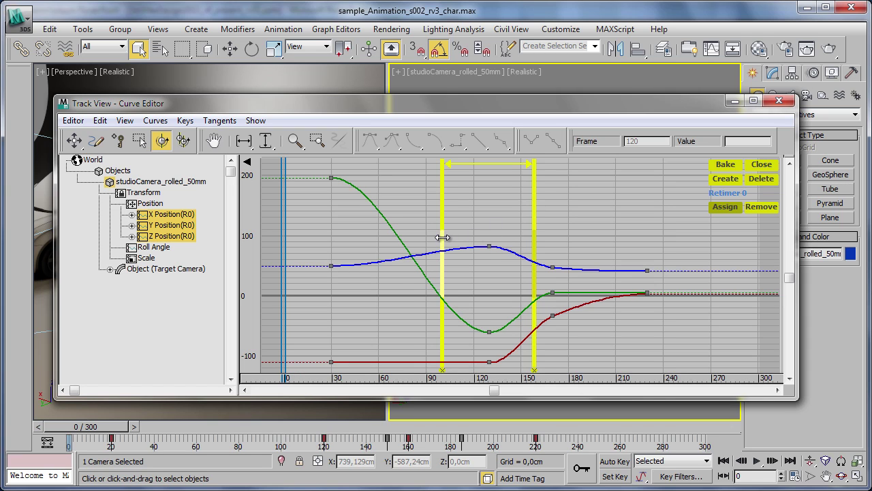
drag(443, 238, 439, 241)
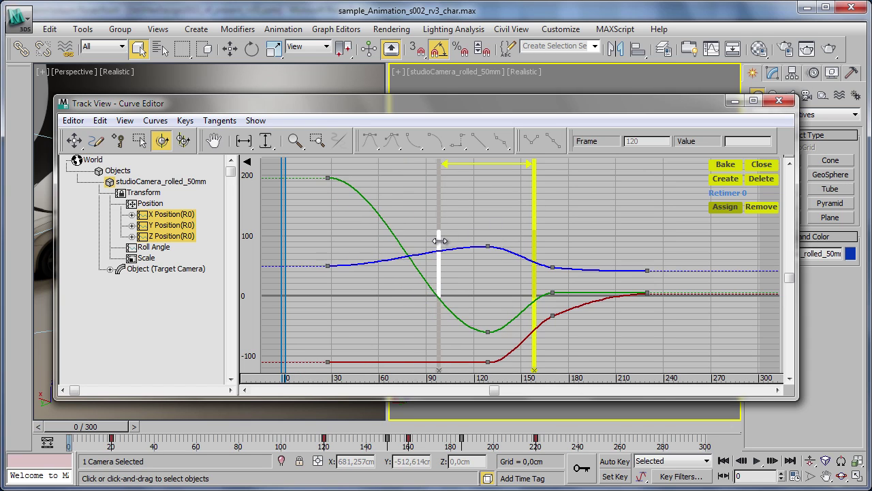
mouse_move(534, 244)
mouse_down()
mouse_move(555, 244)
mouse_move(544, 244)
mouse_up()
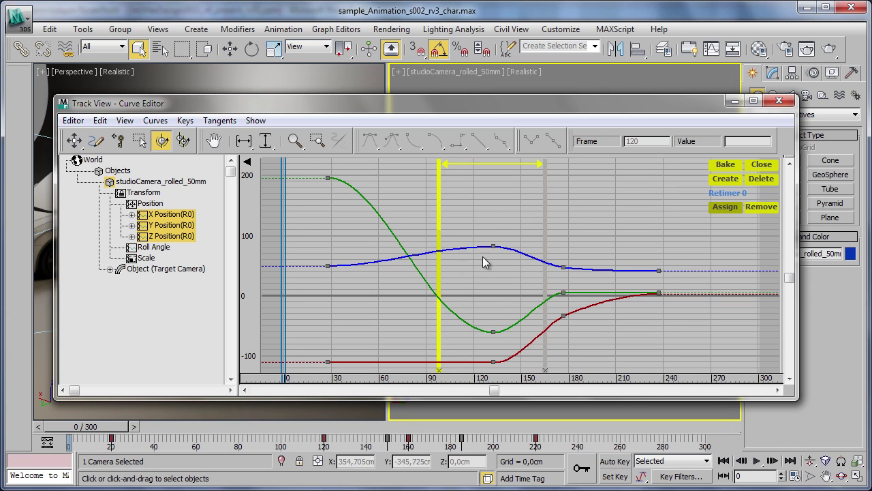
mouse_move(439, 241)
mouse_down()
mouse_move(463, 241)
mouse_move(441, 244)
mouse_up()
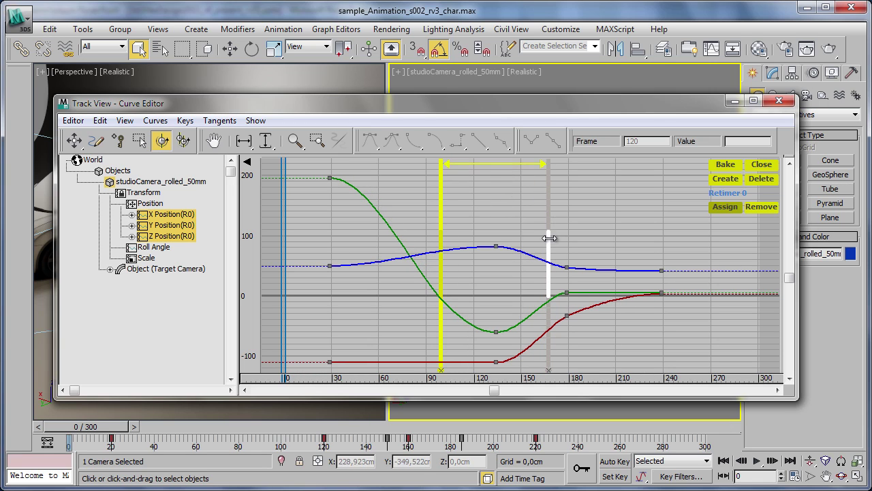
drag(549, 241, 502, 242)
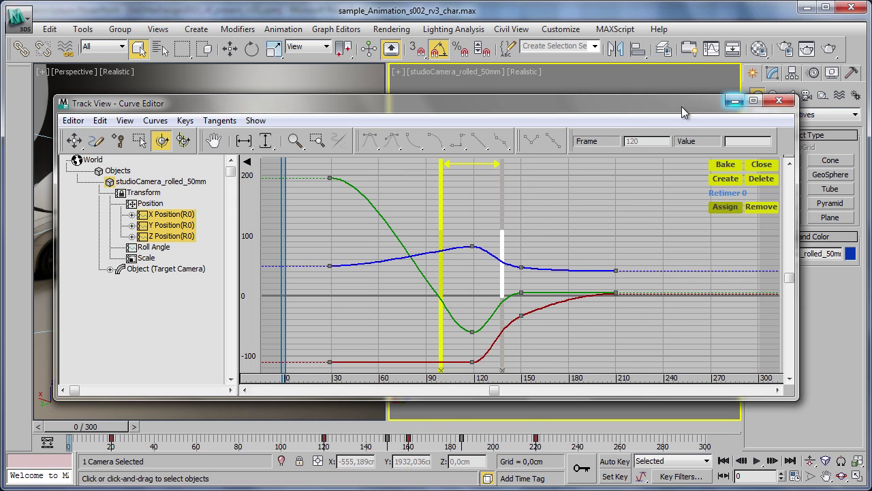
drag(683, 108, 668, 136)
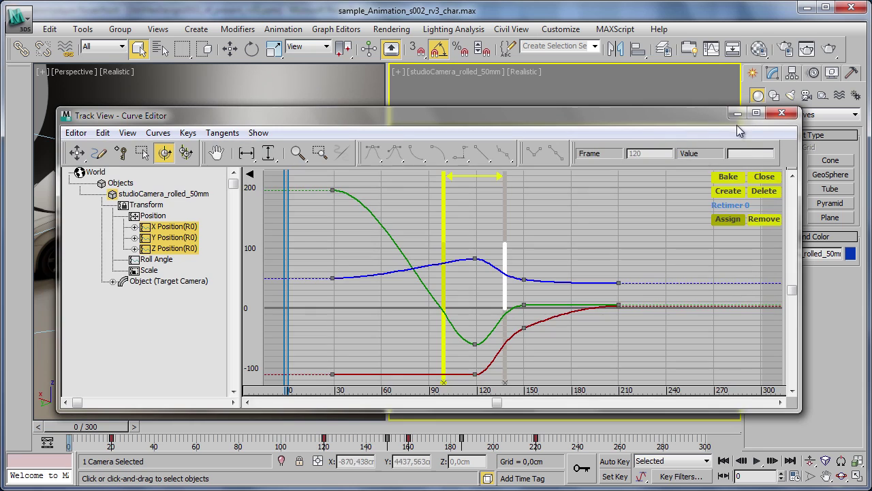
Step: Close the Curve Editor, maximize the camera view, and play then stop the retimed animation
click(738, 112)
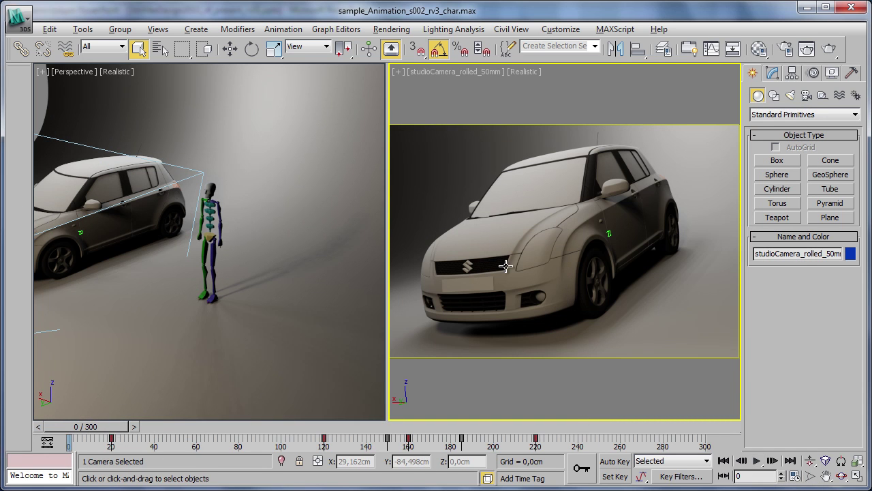
key(alt+w)
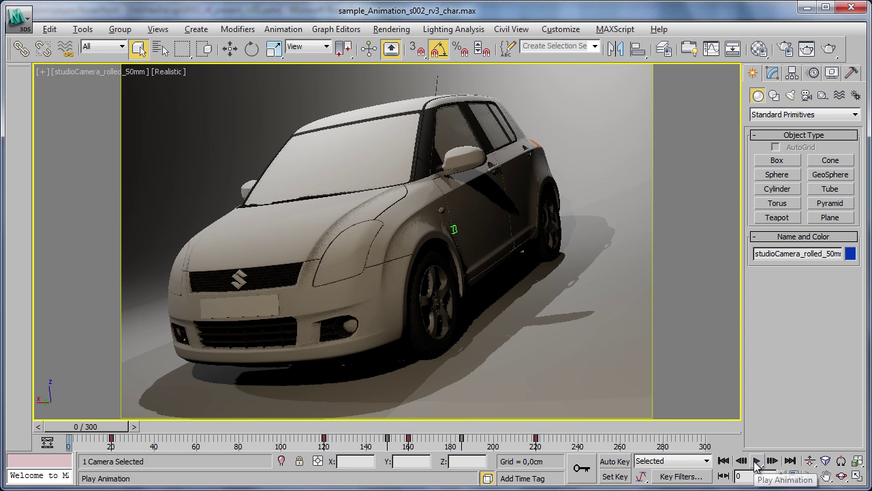
click(757, 462)
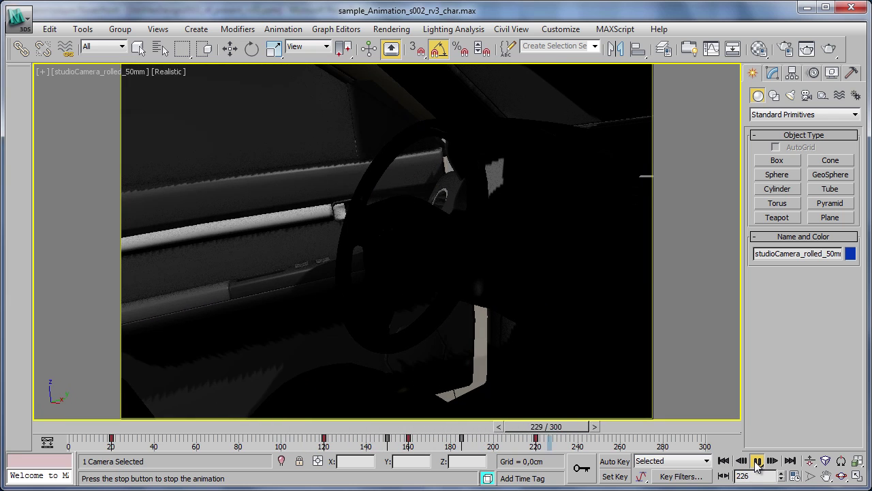
click(756, 461)
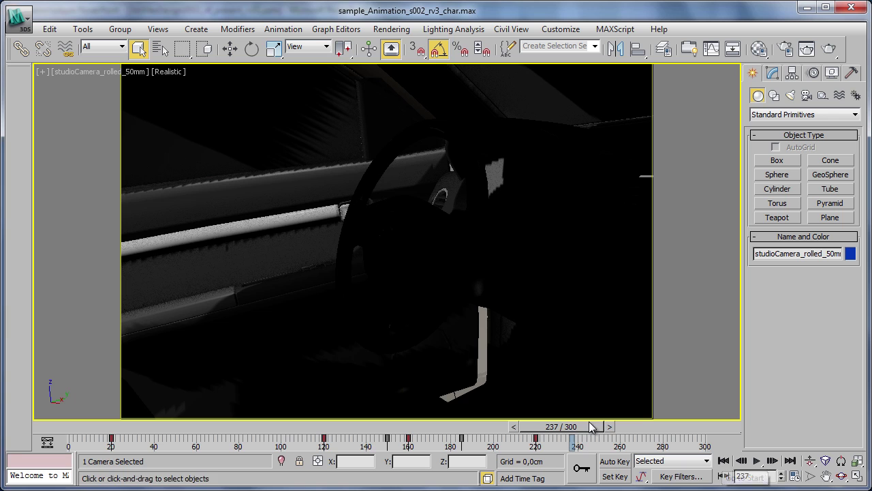
Step: Rewind to about frame 126 and reopen the Curve Editor with Select Object active
drag(578, 427, 343, 421)
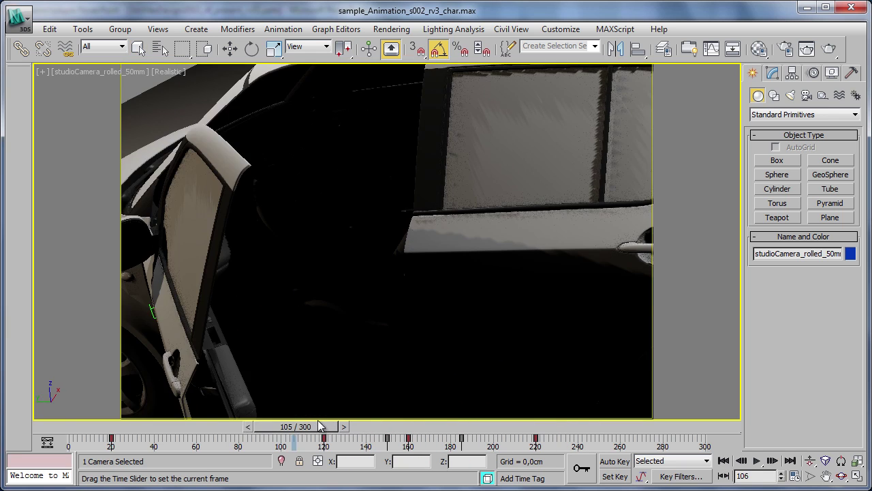
key(q)
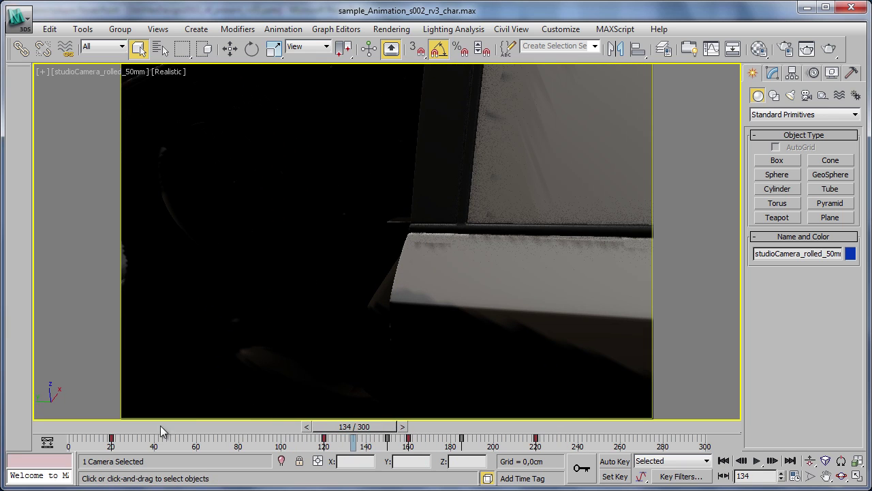
key(ctrl+e)
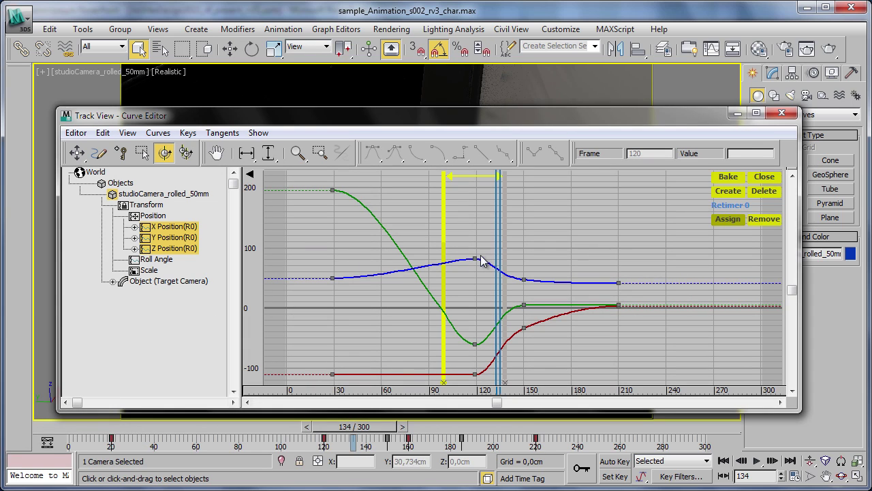
Step: Drag a retime marker to push later keys to about frame 225, set time to frame 163
drag(446, 243, 393, 244)
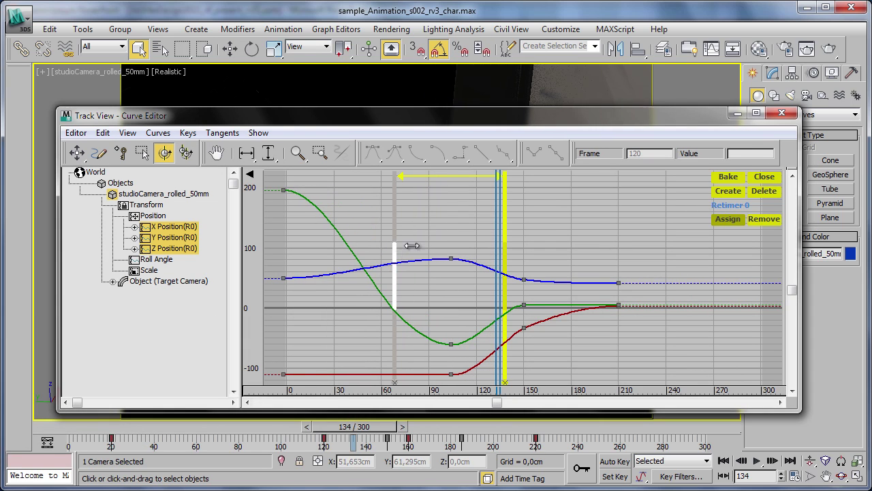
mouse_move(500, 245)
mouse_down()
mouse_move(547, 252)
mouse_move(533, 248)
mouse_up()
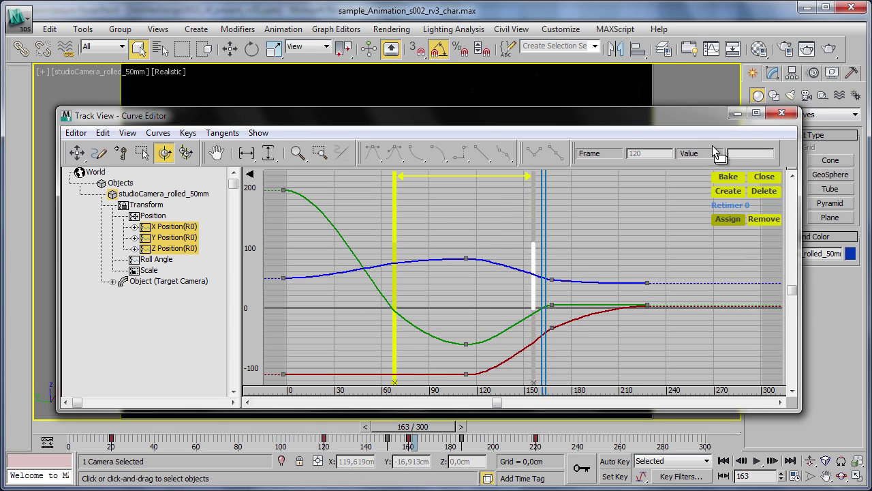
click(782, 113)
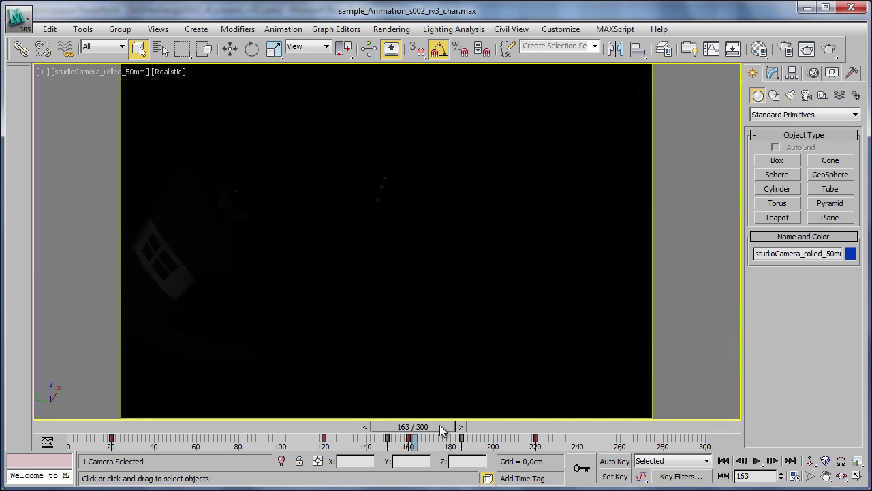
Step: Scrub back to about frame 97, play and stop the retimed camera move, then return to frame 0
drag(444, 427, 265, 428)
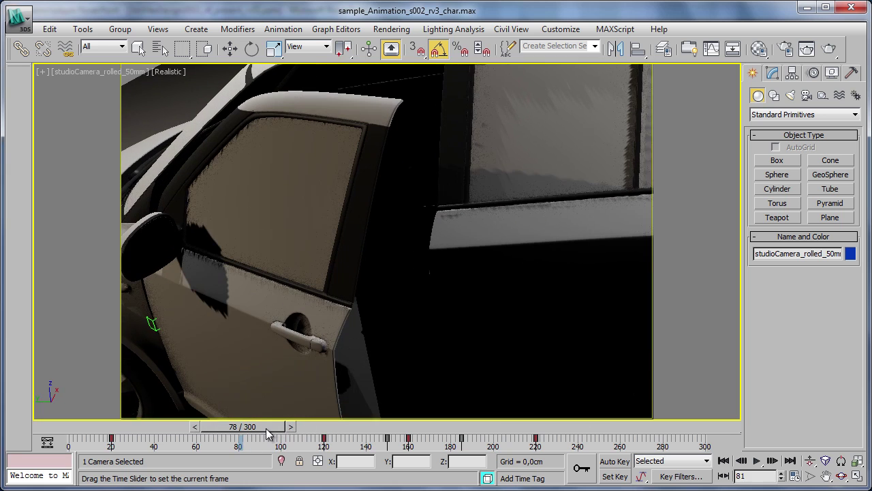
click(759, 461)
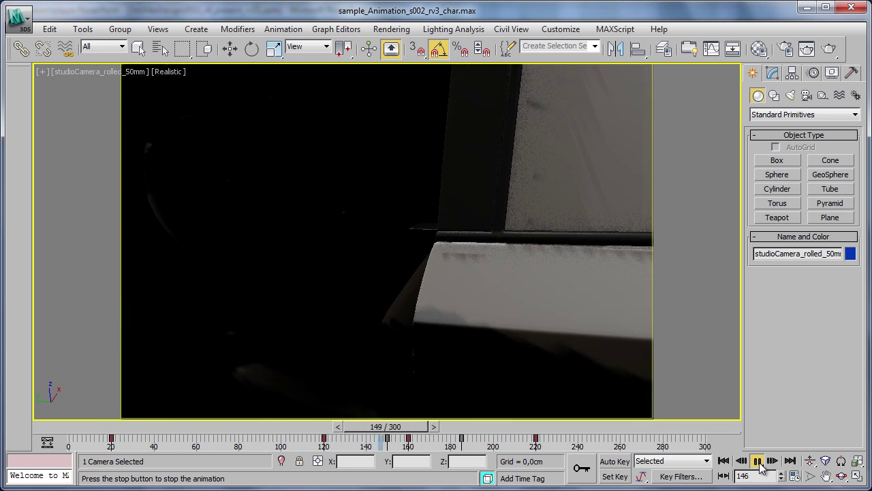
click(758, 461)
click(723, 461)
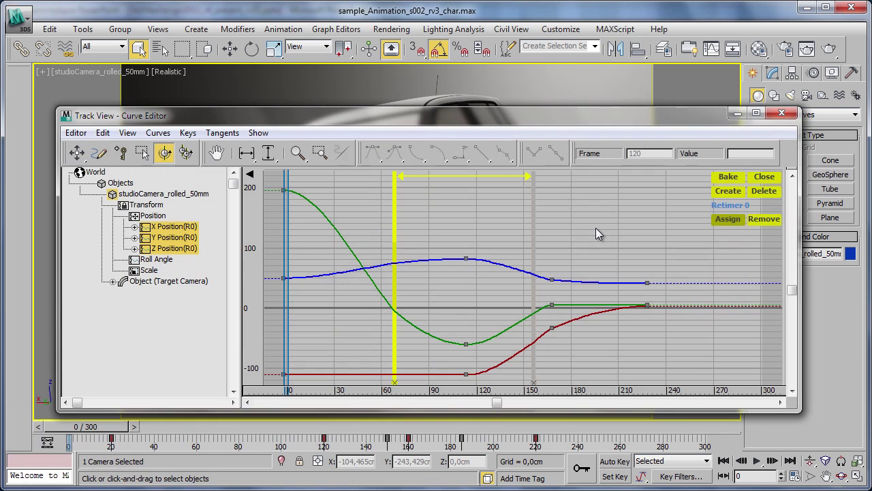
Step: Move the middle retime marker to frame 90 and the last one to frame 180, then hide the editor
click(596, 228)
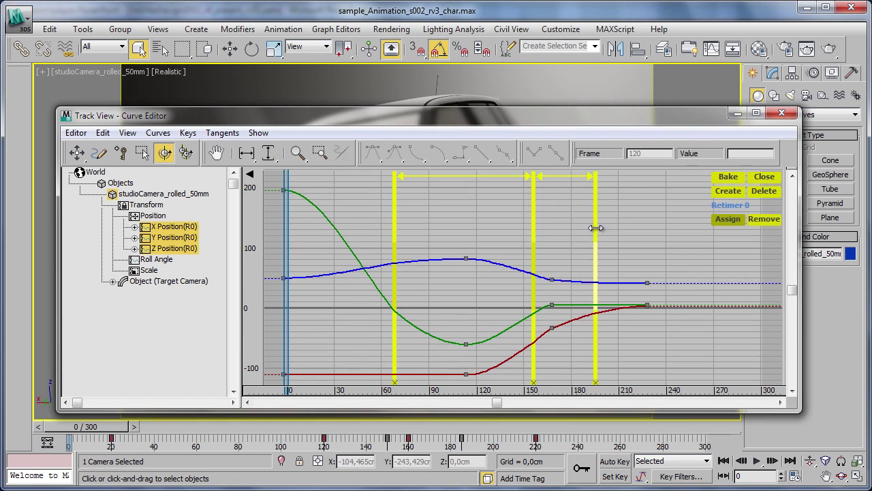
drag(537, 236, 497, 236)
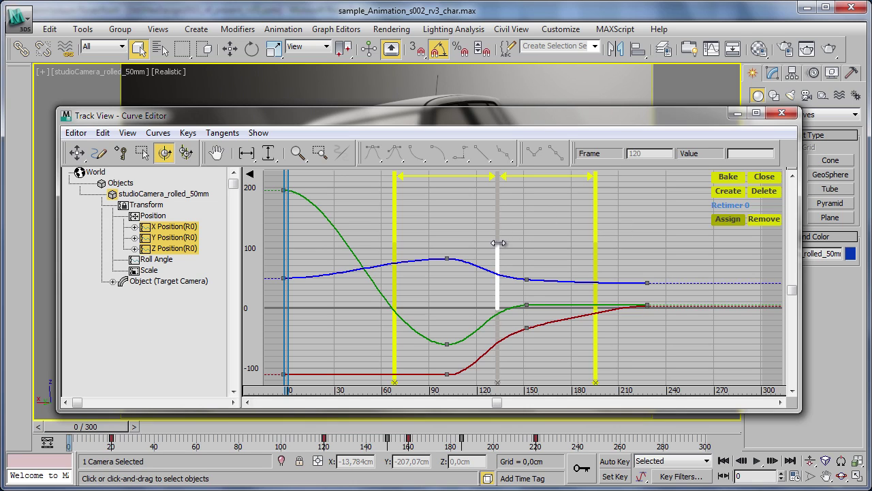
mouse_move(498, 244)
mouse_down()
mouse_move(437, 246)
mouse_move(444, 247)
mouse_up()
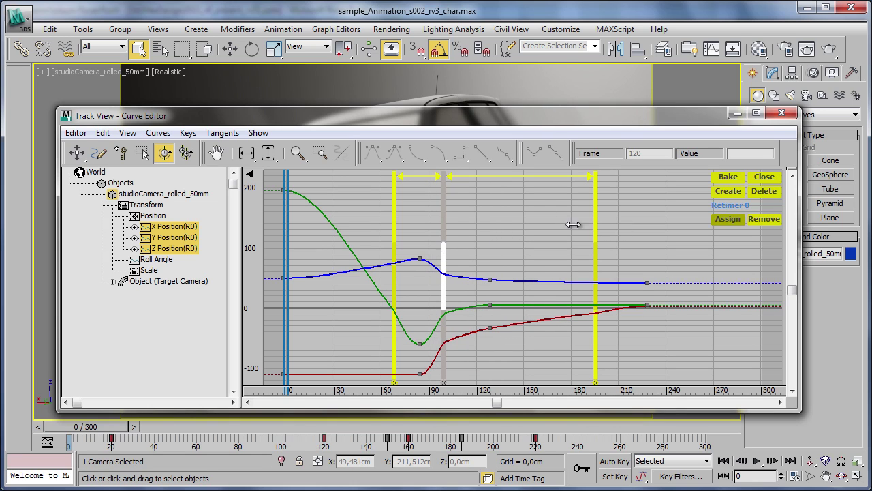
drag(595, 242, 577, 242)
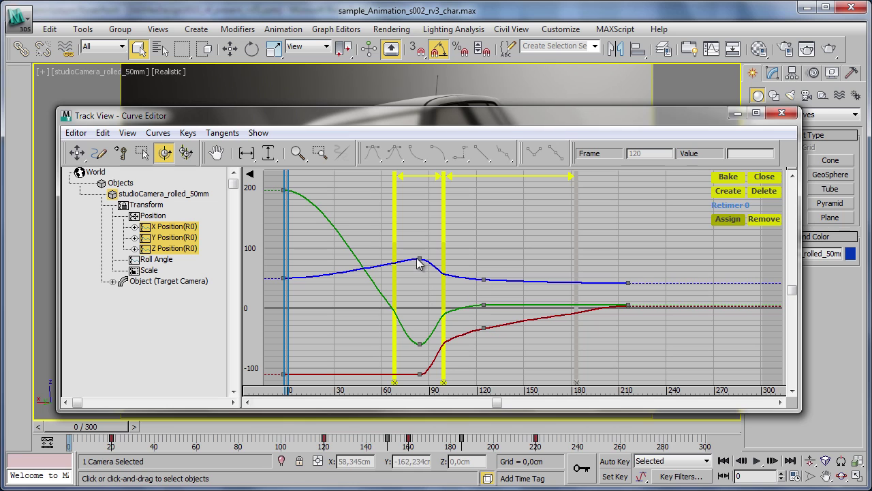
click(737, 115)
Step: Play the retimed camera animation, stop it, and jump back to frame 0
click(758, 461)
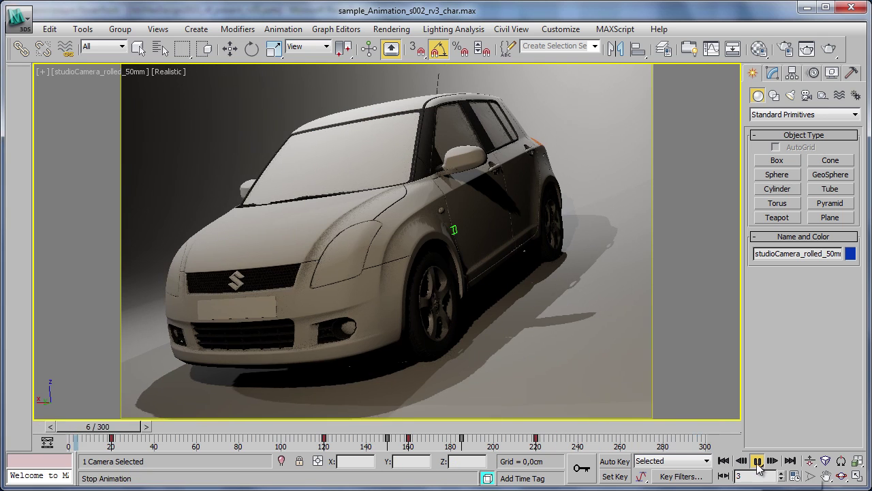
click(758, 461)
click(723, 461)
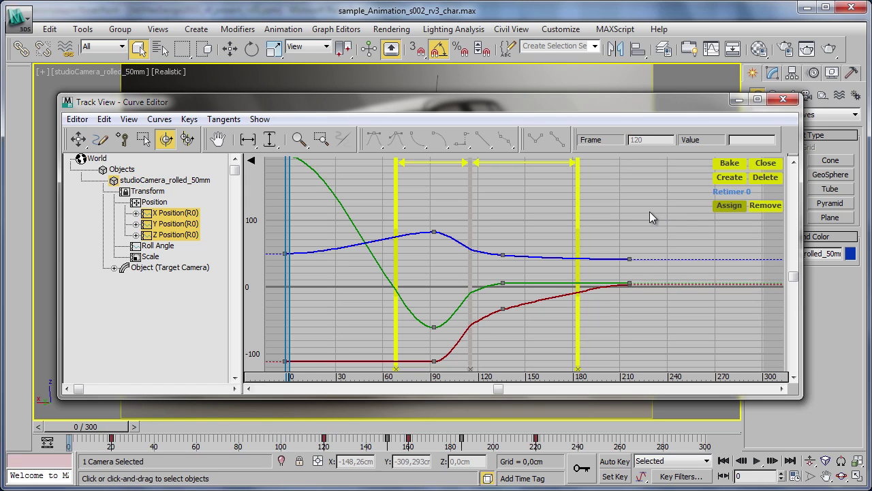
Step: Bake the retimed camera position curves into dense keys and close the Retimer
click(730, 164)
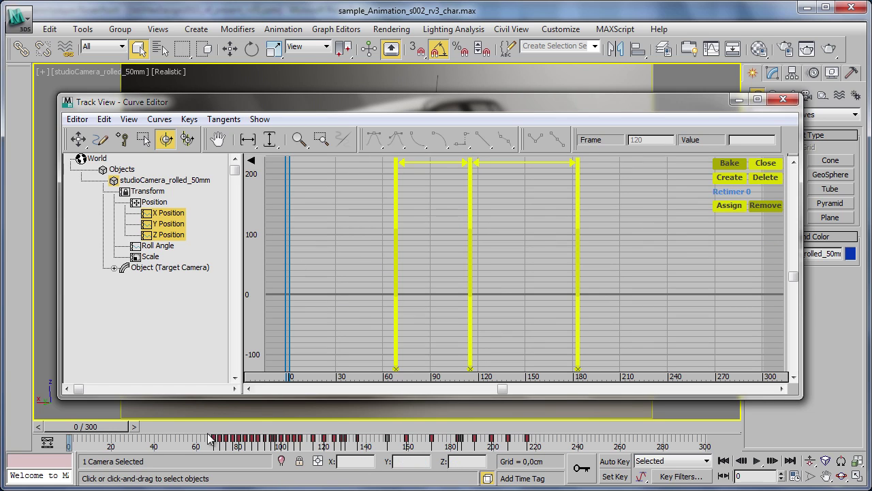
click(171, 213)
click(171, 234)
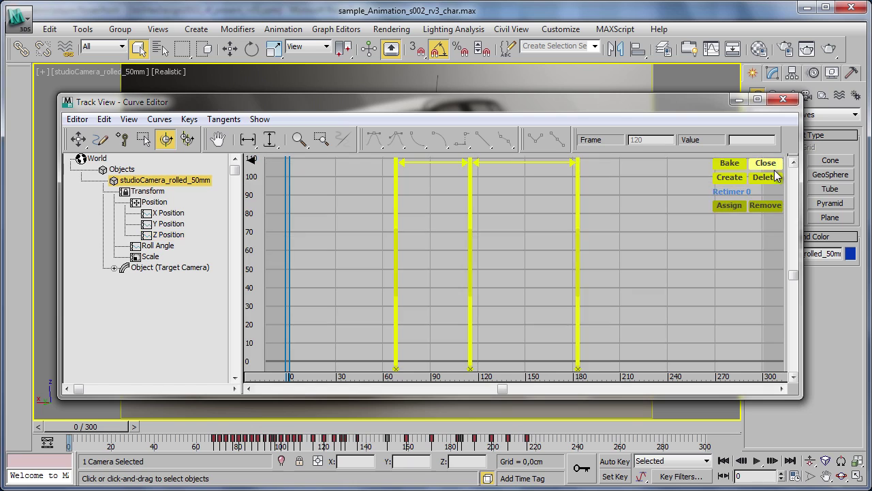
click(769, 164)
Step: Inspect the baked X, Y and Z Position curves one by one, then close the Curve Editor
click(160, 203)
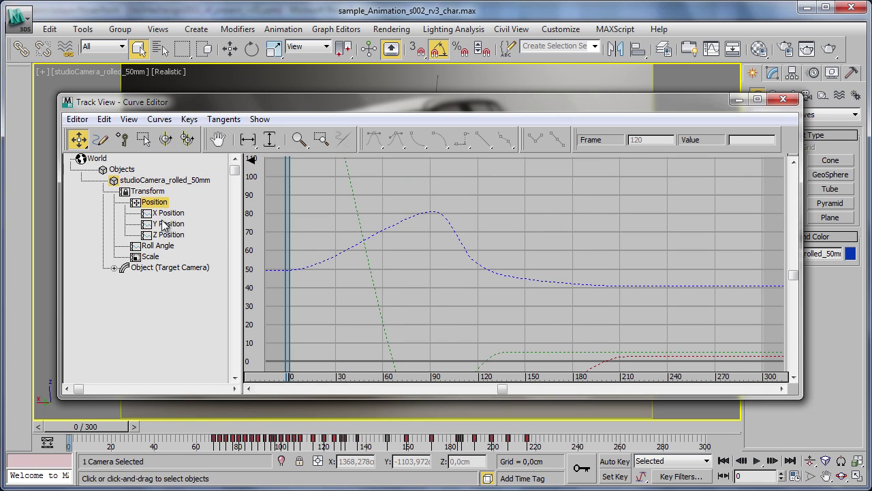
click(164, 215)
click(167, 224)
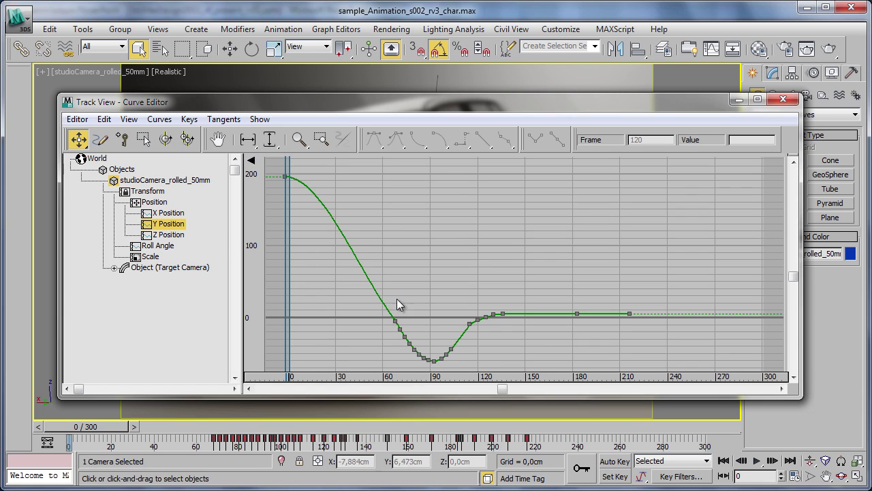
click(166, 235)
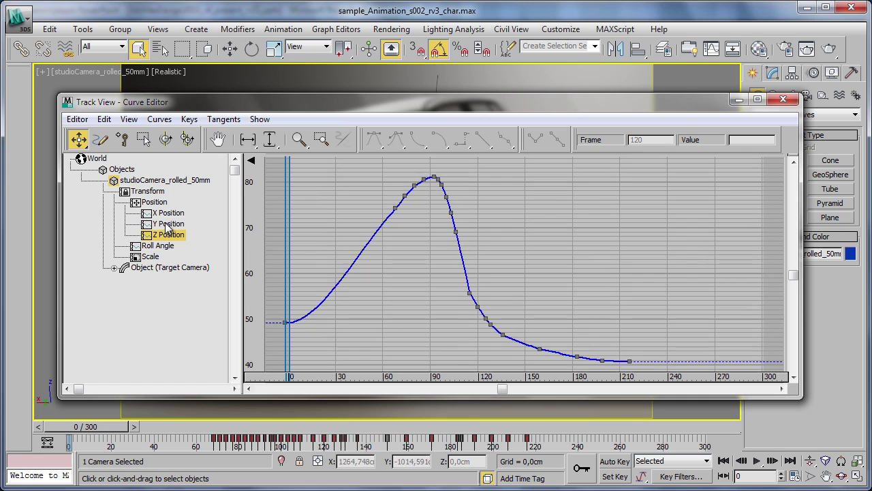
click(169, 214)
click(168, 235)
click(171, 225)
click(169, 214)
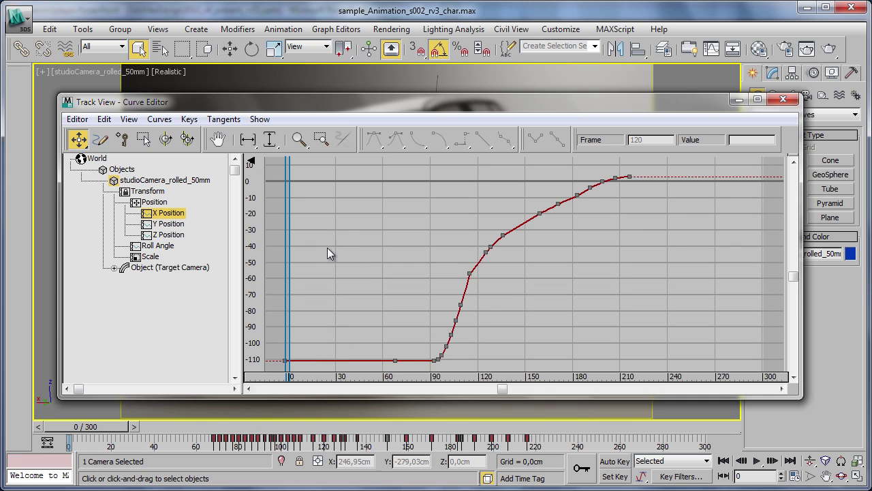
click(783, 98)
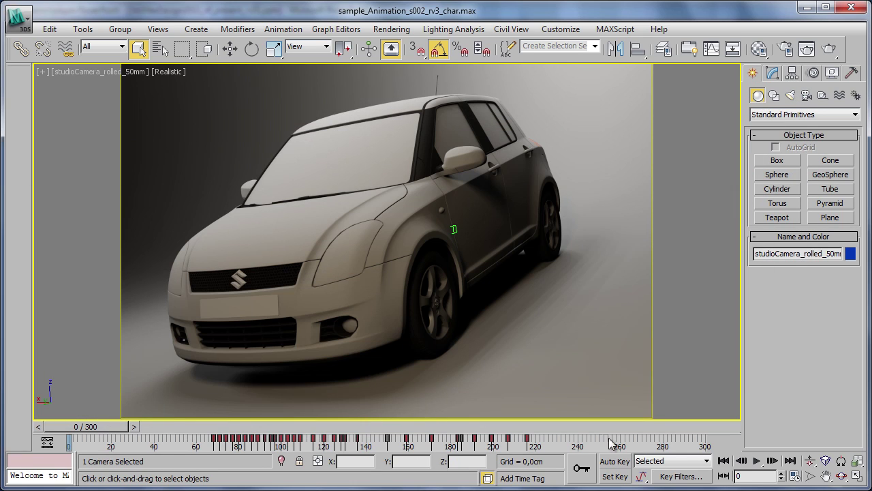
Step: Scrub frames 59–96 to review the baked camera close-up of the car, then return to Select Object
drag(129, 427, 271, 432)
mouse_move(300, 431)
mouse_down()
mouse_move(361, 433)
mouse_move(150, 434)
mouse_up()
key(q)
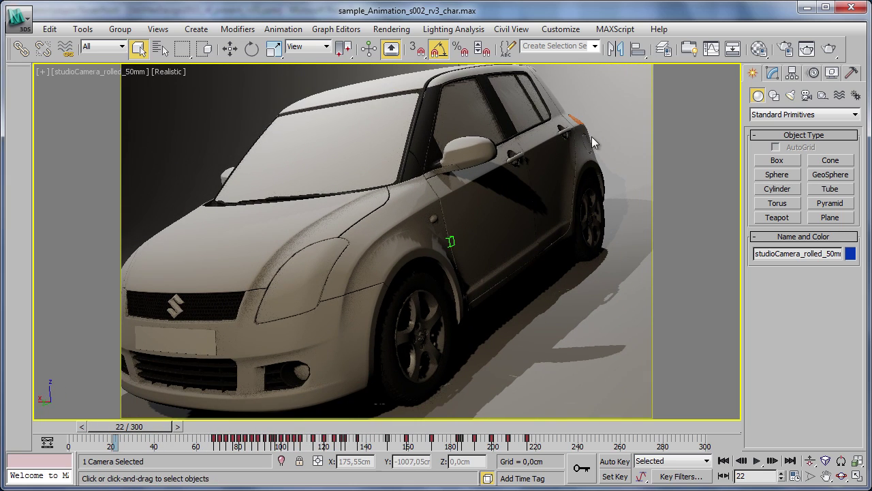